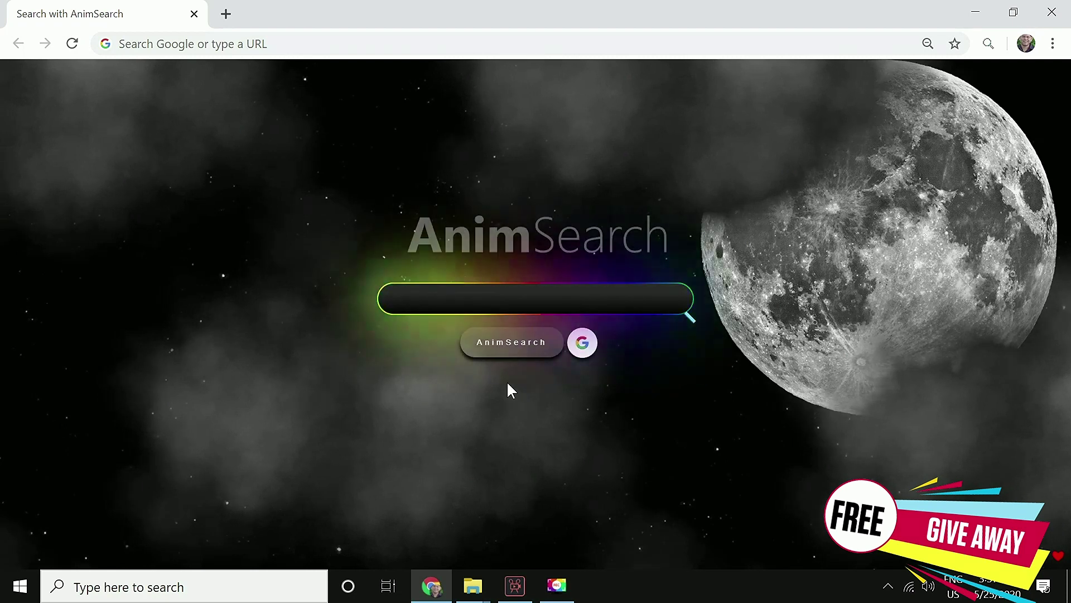
Type martin into the AnimSearch search box to bring up suggestions
text(martin)
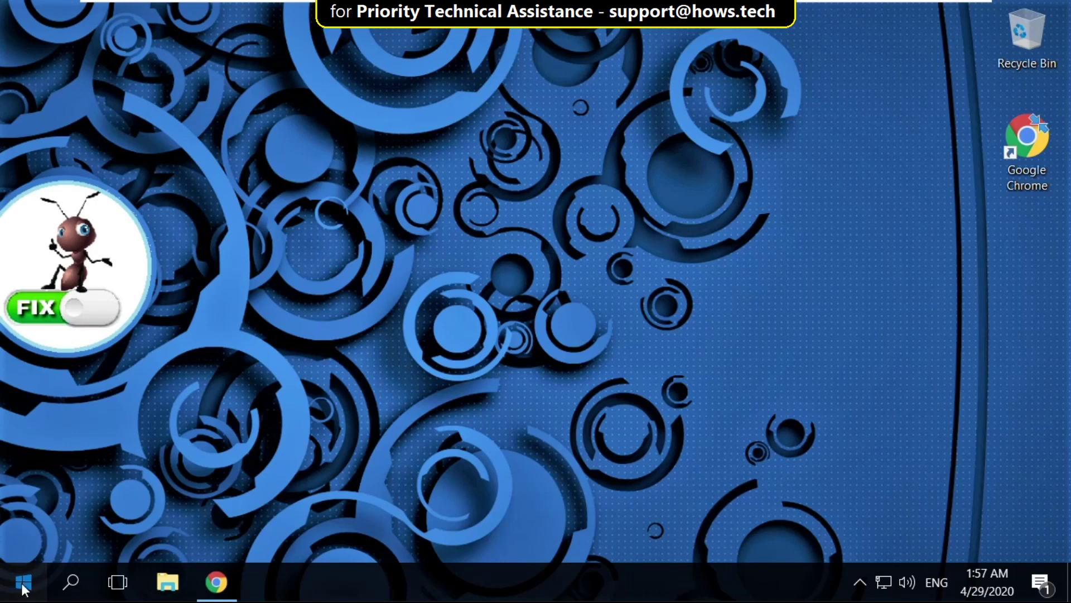
Launch Command Prompt as administrator from a Start search for cmd
click(23, 585)
text(cmd)
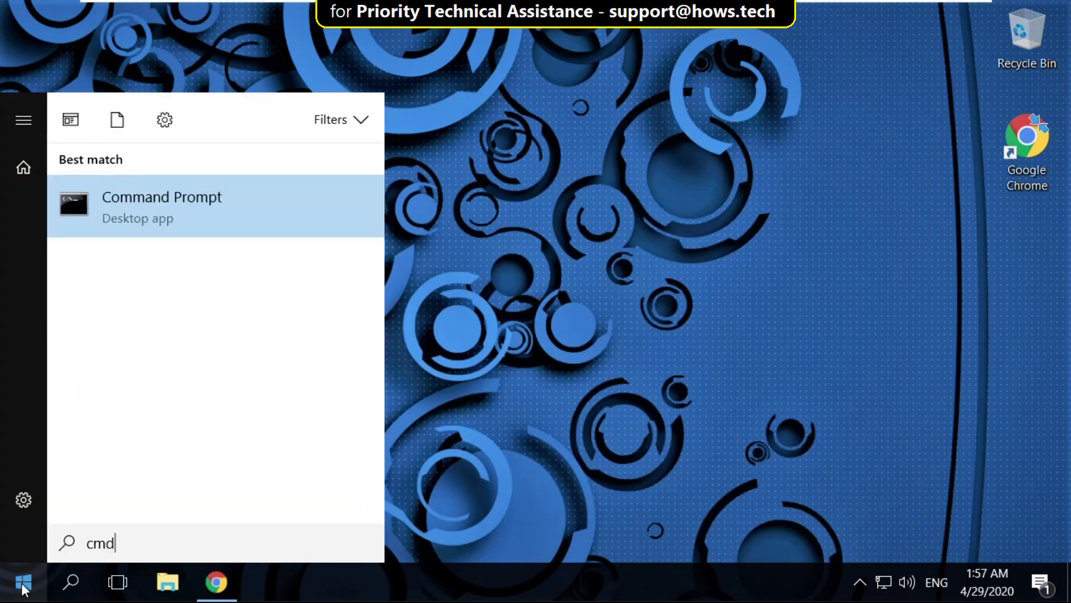
right_click(167, 204)
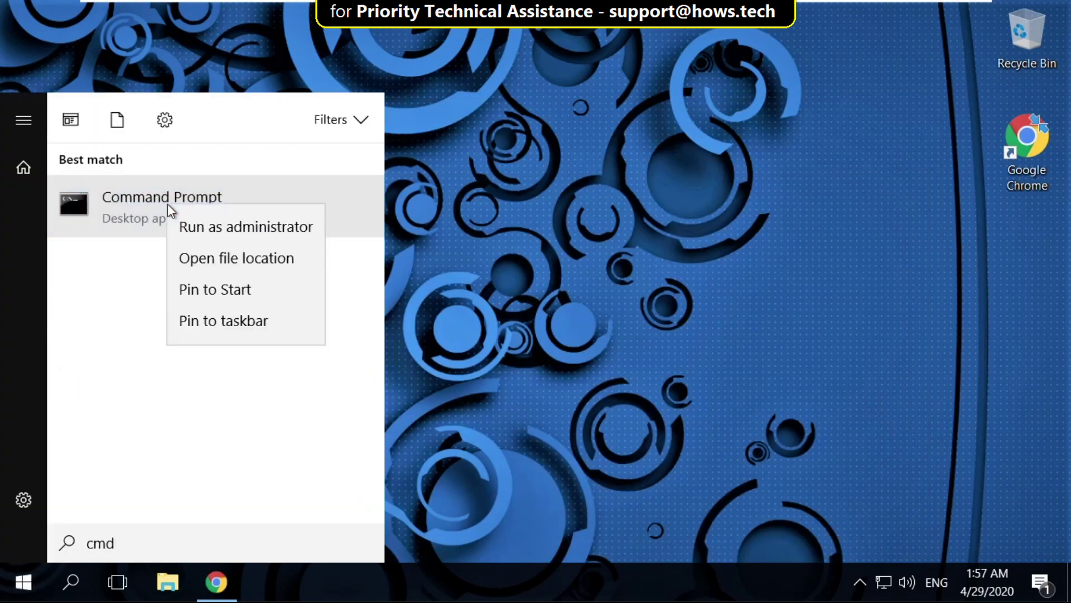
click(199, 229)
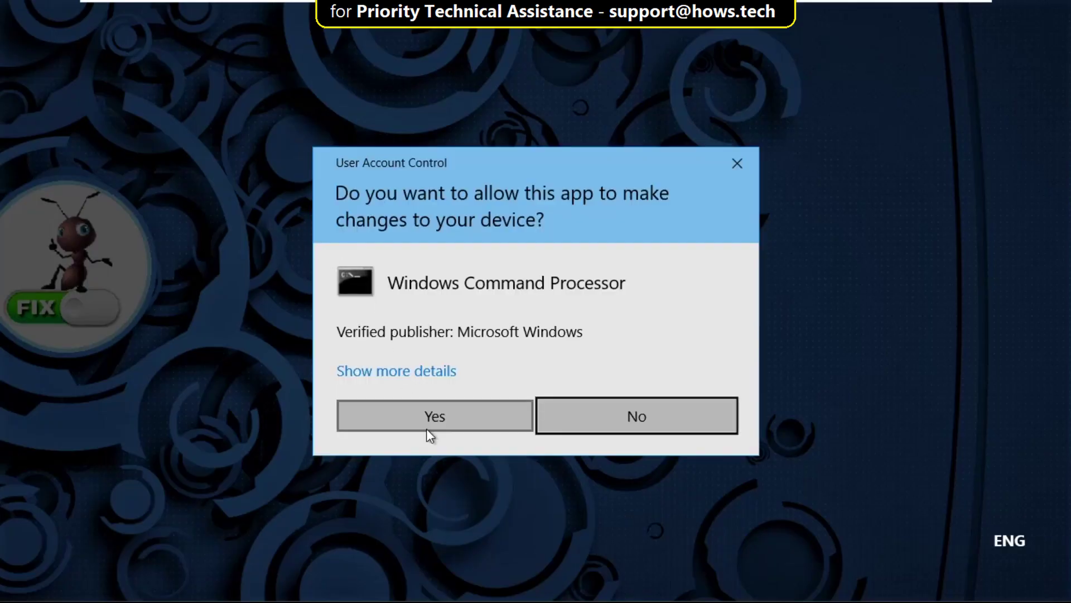
click(428, 427)
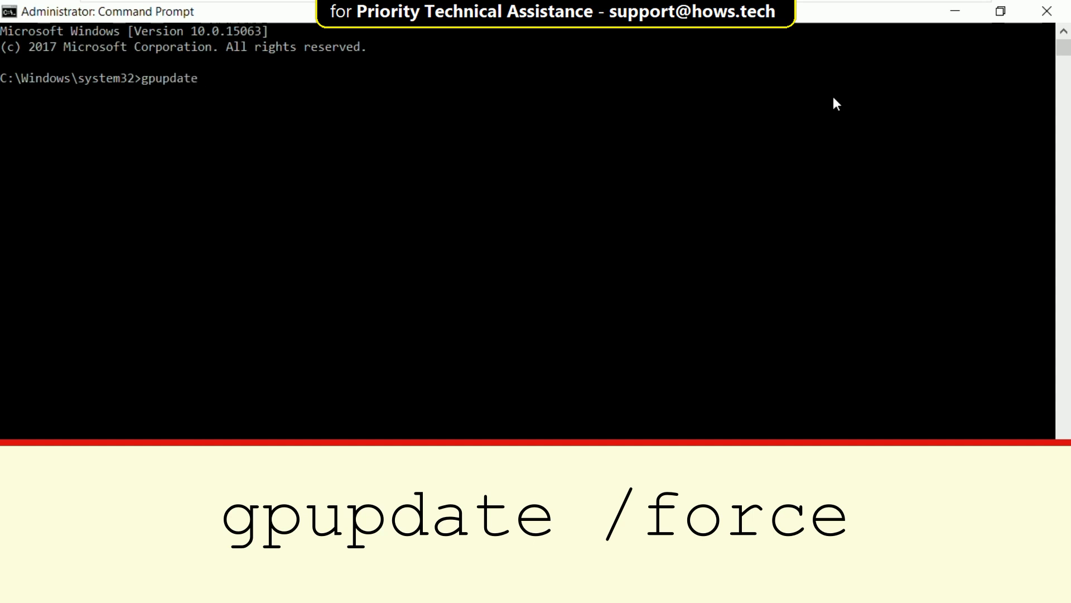
Run gpupdate /force, then exit the prompt after both policy updates succeed
text(gpupdate /force)
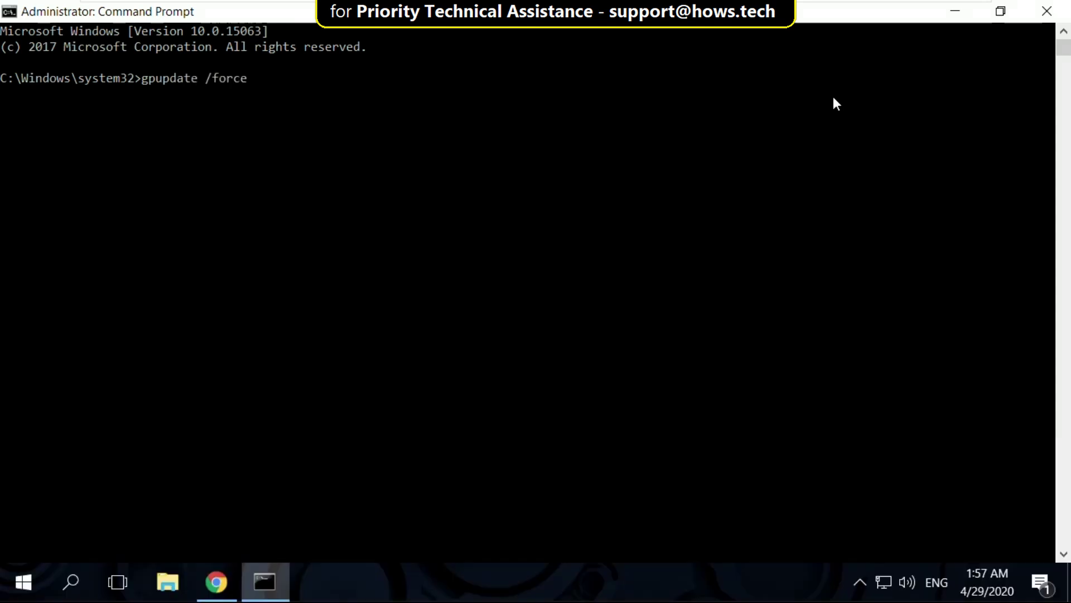
key(Return)
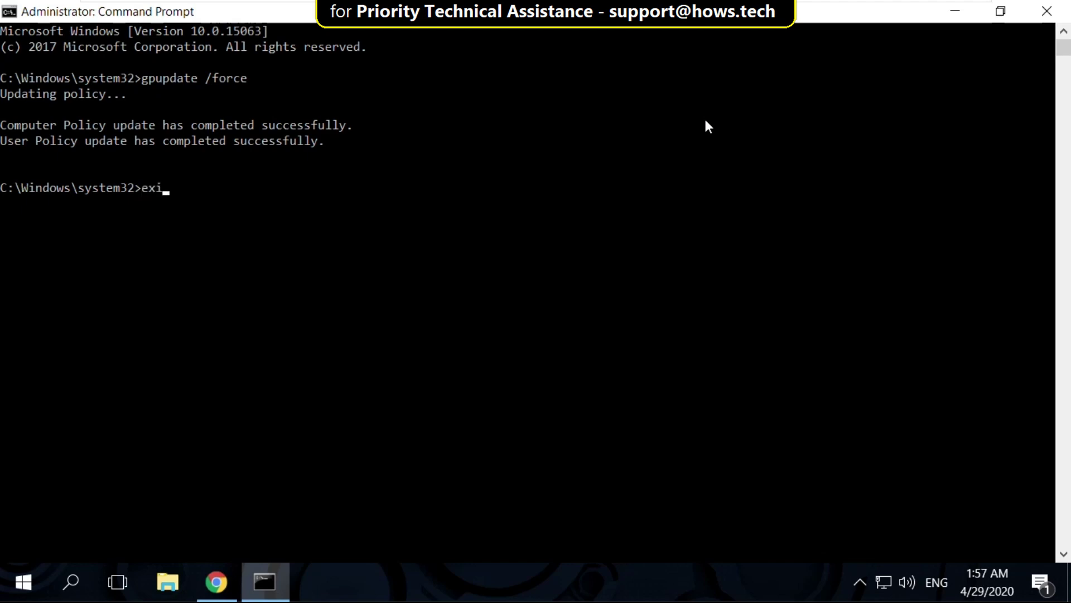
key(Return)
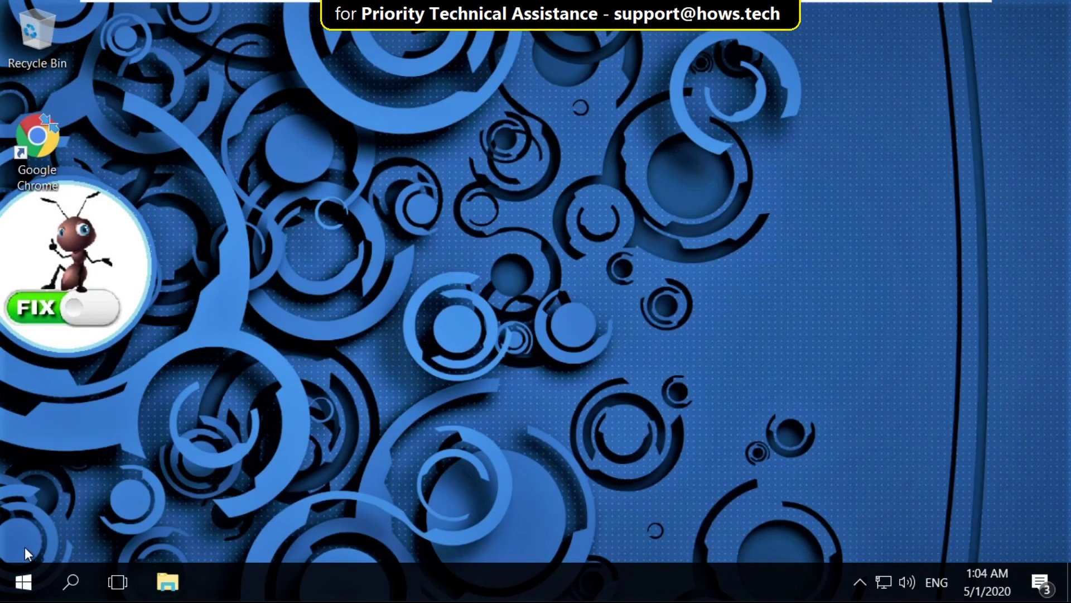
Uninstall Discord through Control Panel's Programs and Features, then close that window
click(8, 590)
text(con)
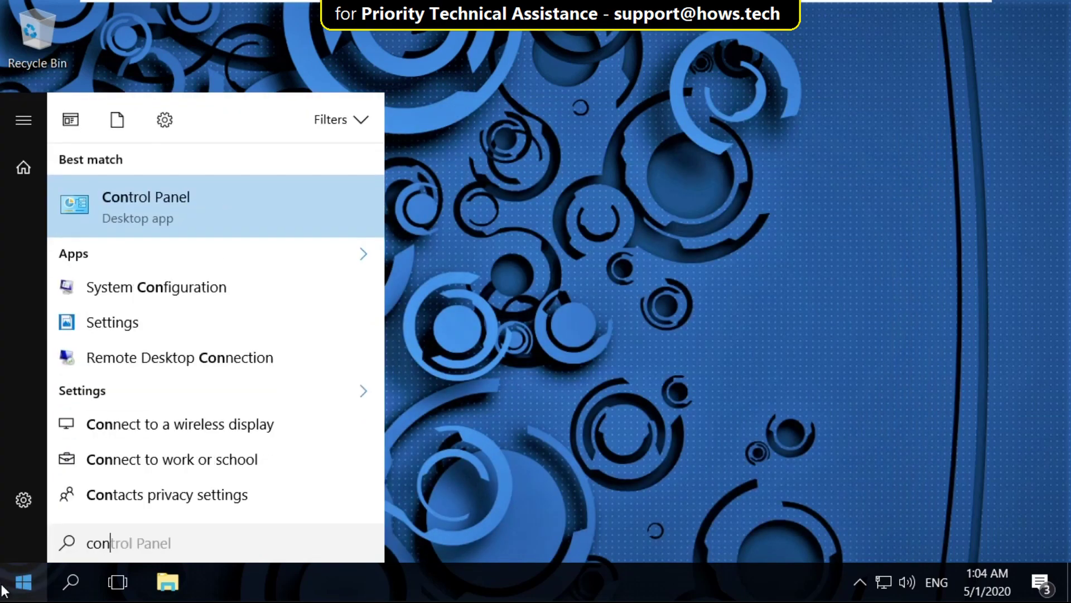
text(trol panel)
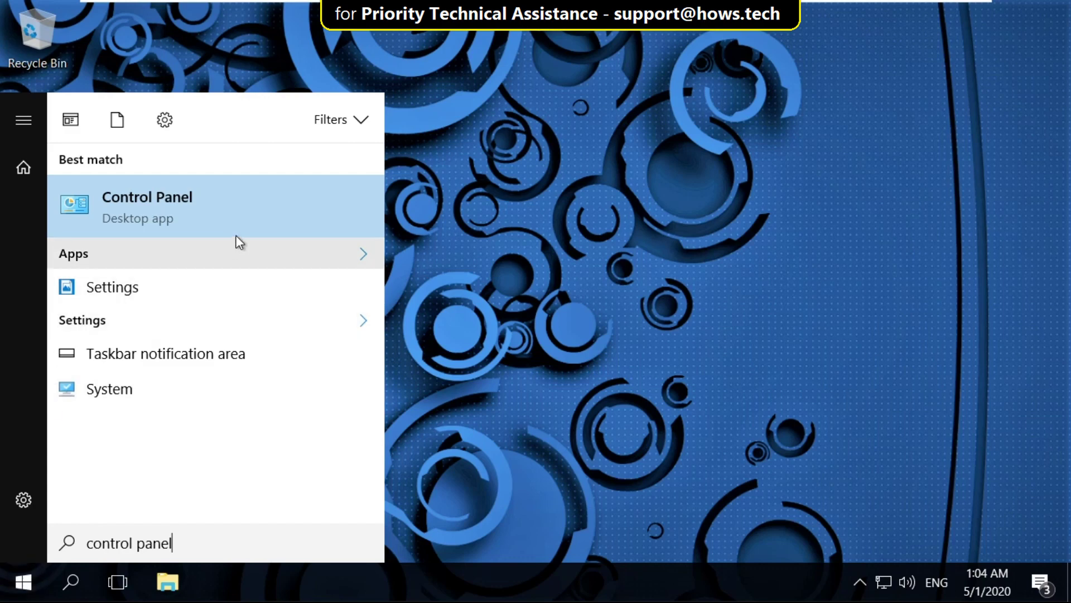
click(232, 218)
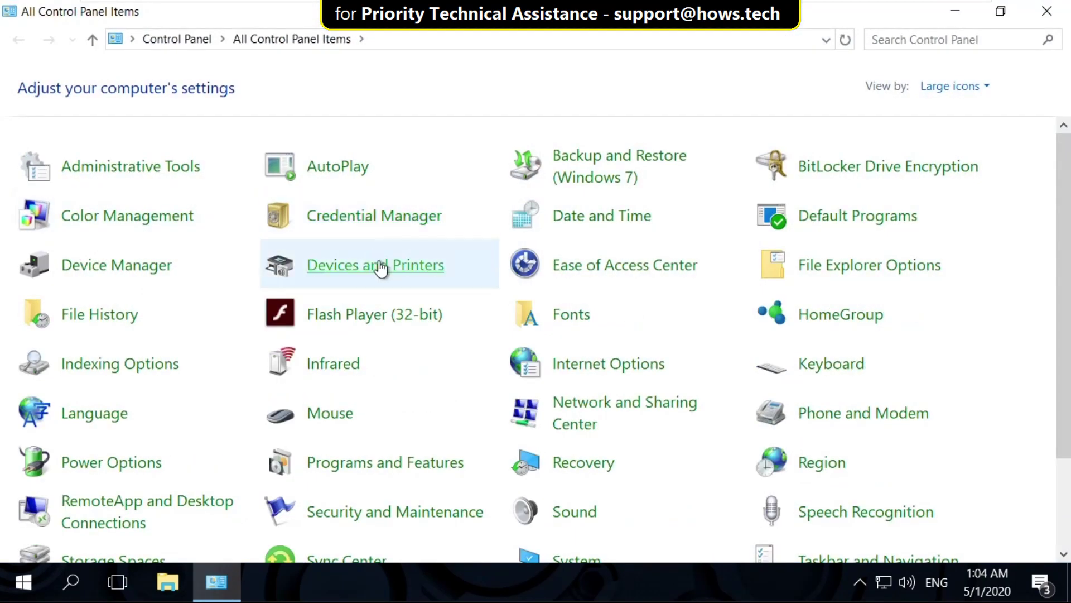
click(399, 463)
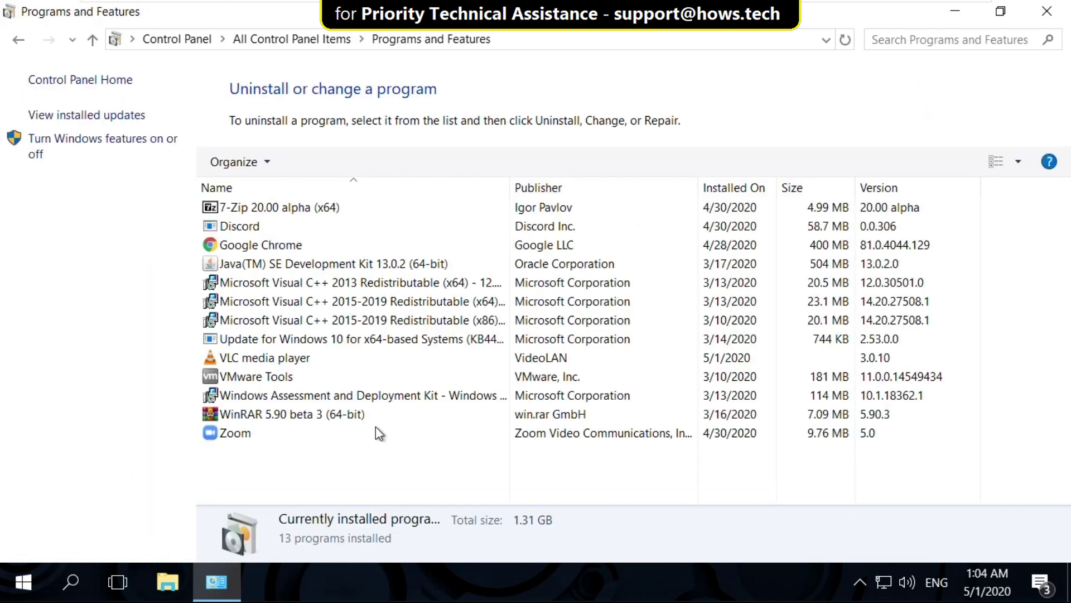
click(332, 230)
click(313, 162)
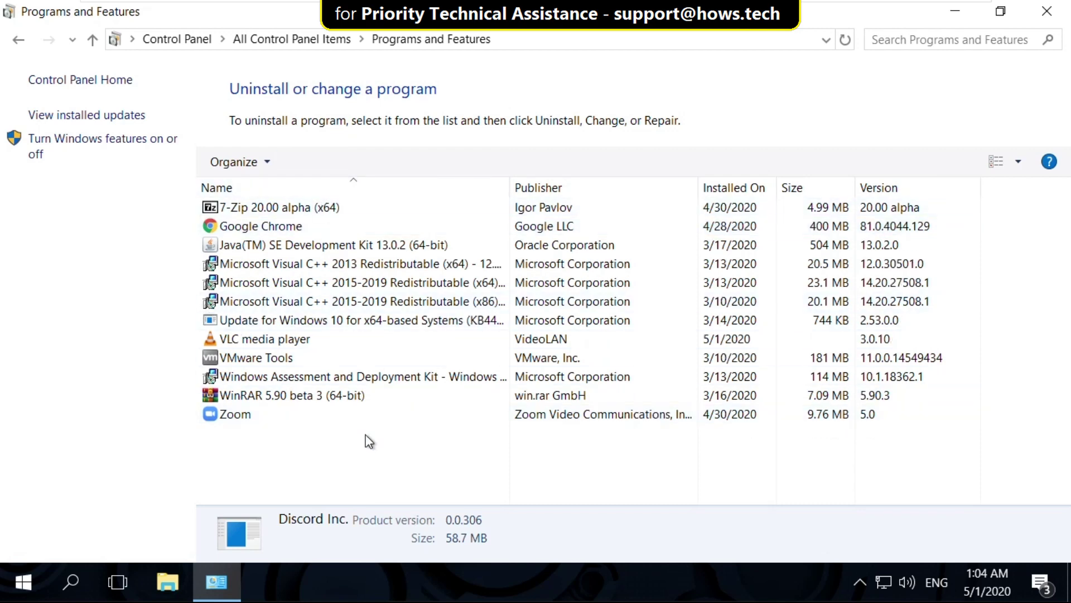
click(1047, 11)
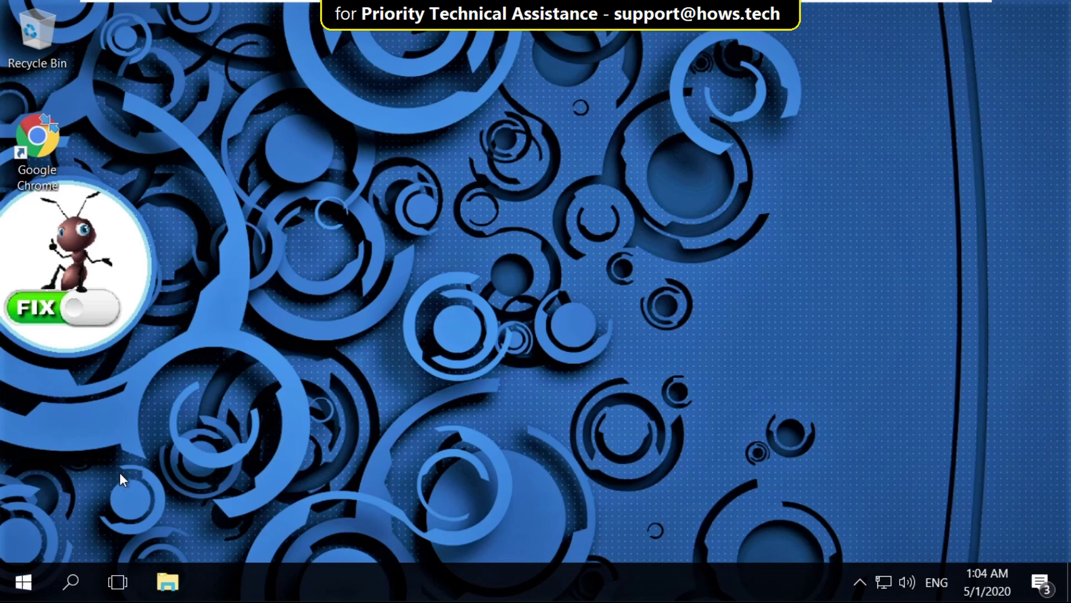
Open %appdata% via Run, delete the discord folder from Roaming, and close Explorer
right_click(17, 586)
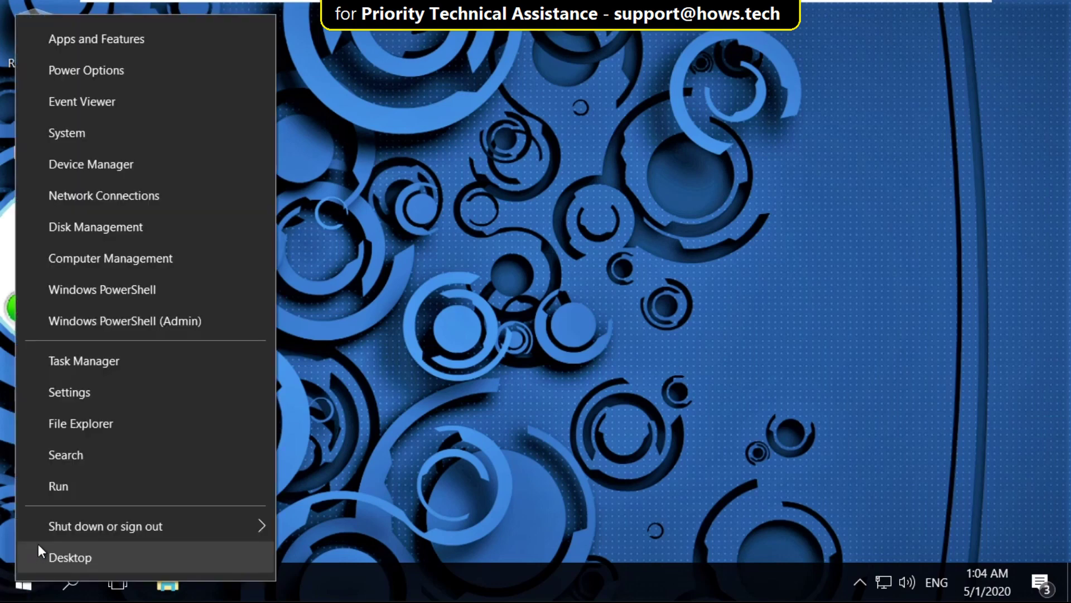
click(62, 489)
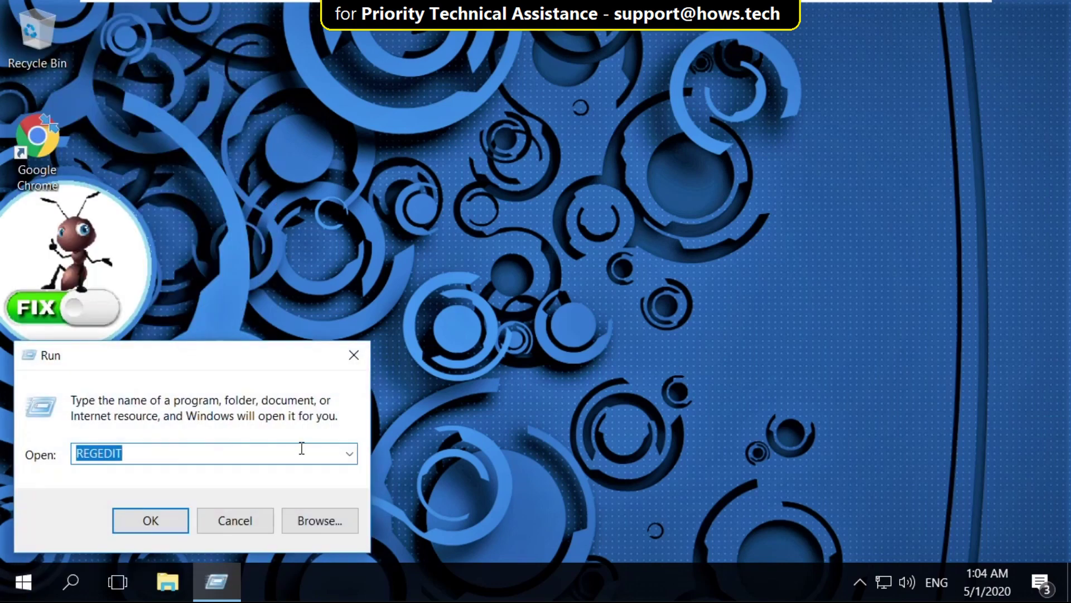
text(%appdata)
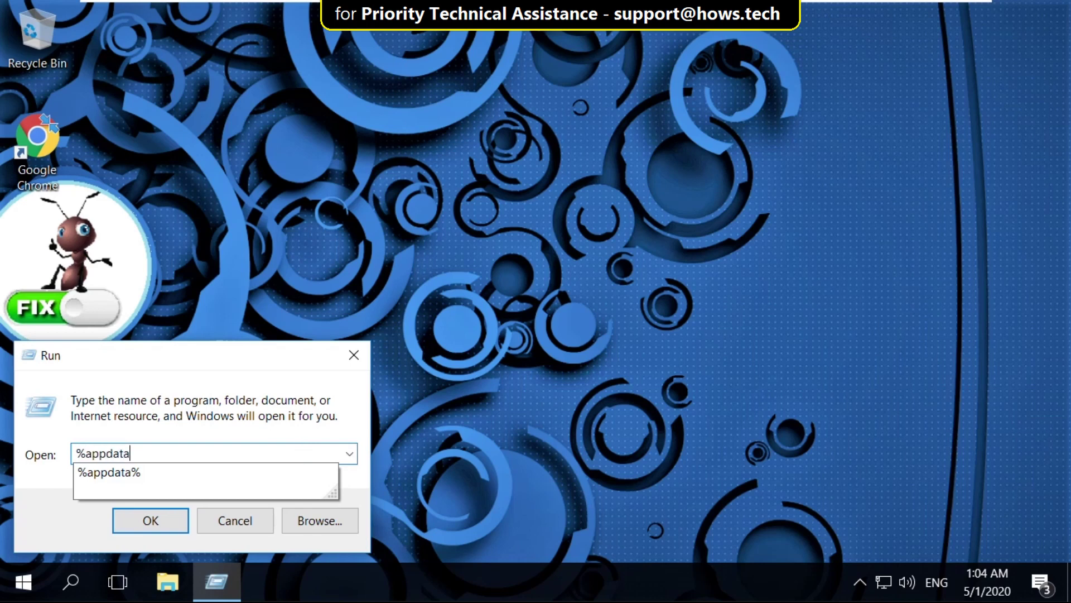
text(%)
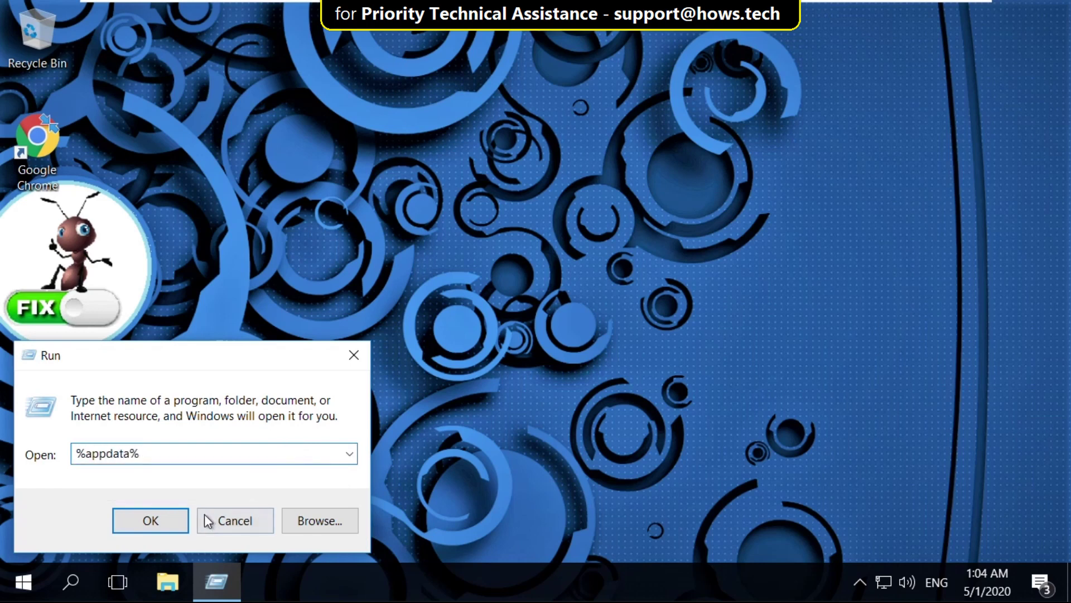
click(144, 519)
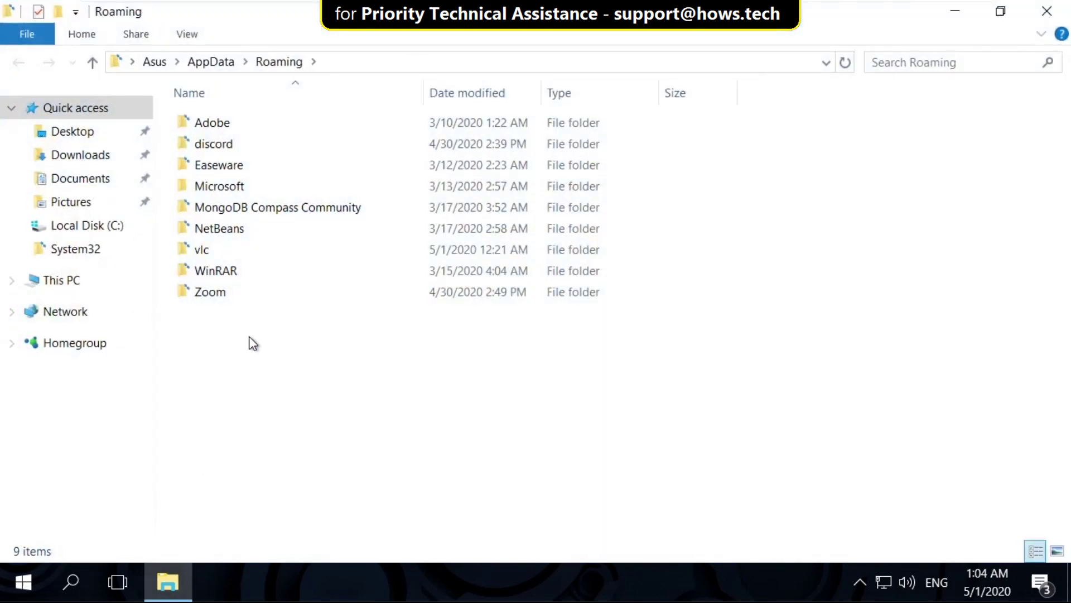
click(276, 146)
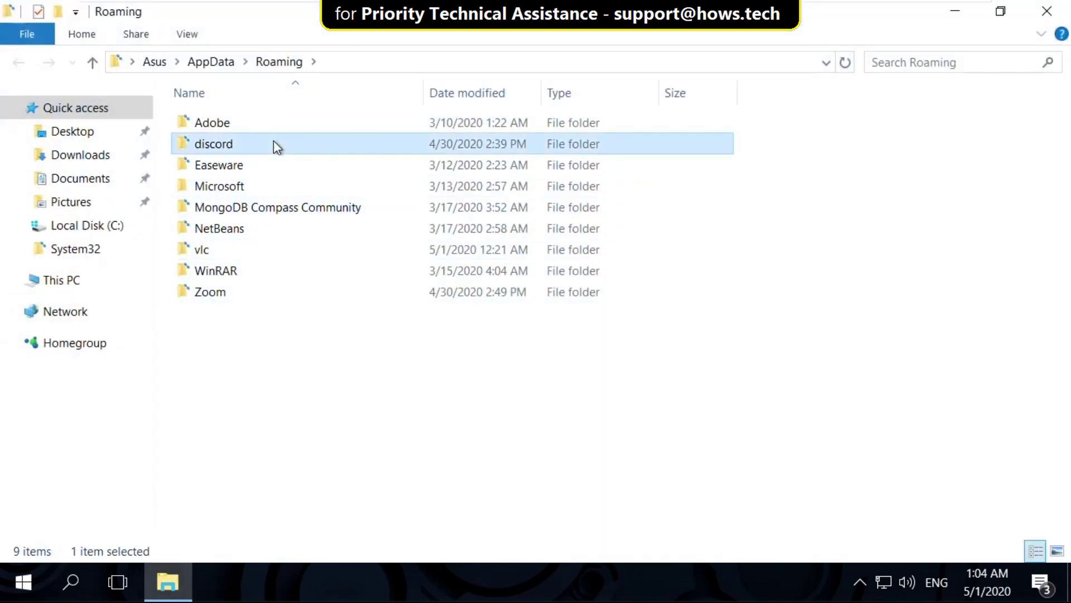
right_click(276, 145)
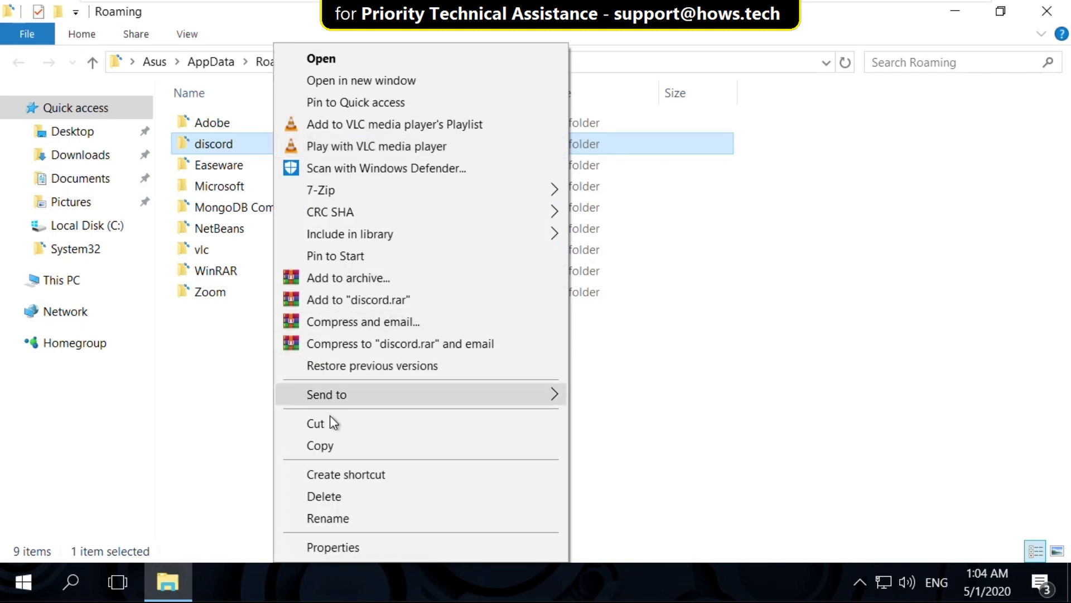
click(342, 498)
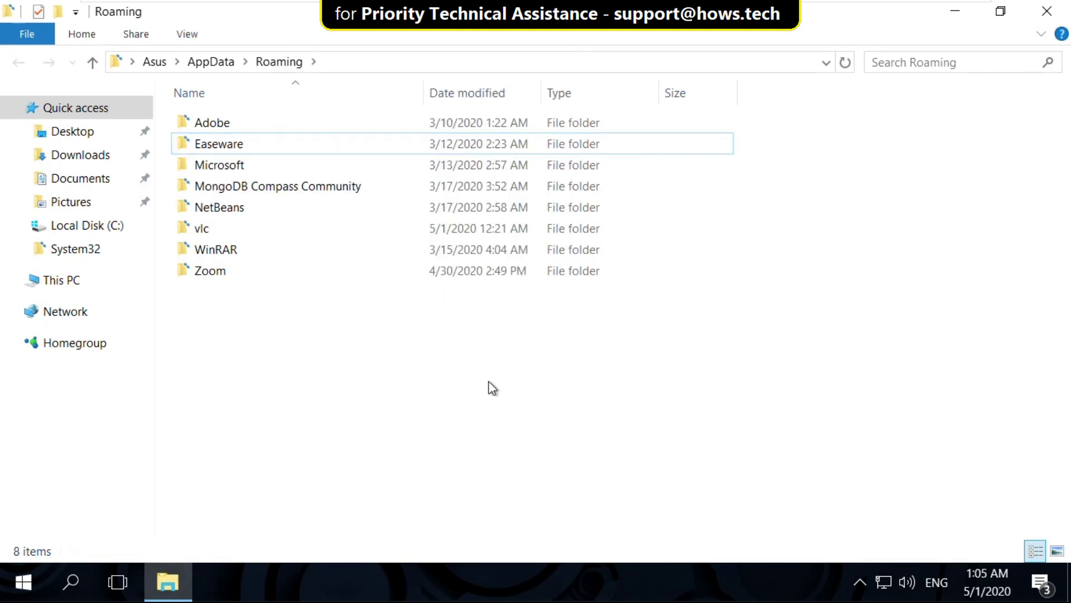
click(1026, 15)
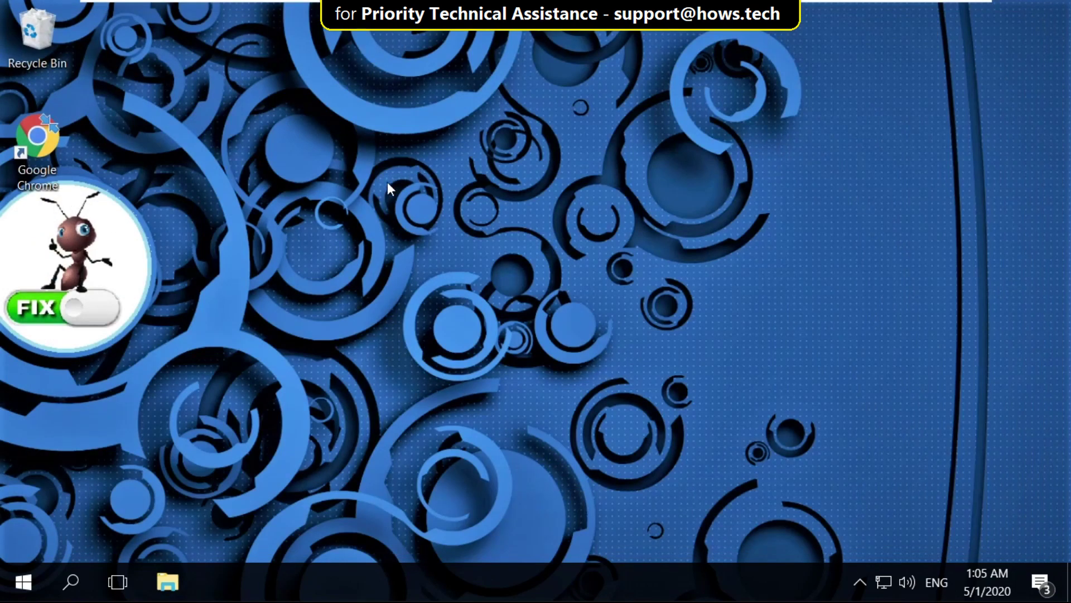
Open AppData\Local via Run and delete its Discord folder, leaving 22 items
right_click(24, 582)
click(72, 486)
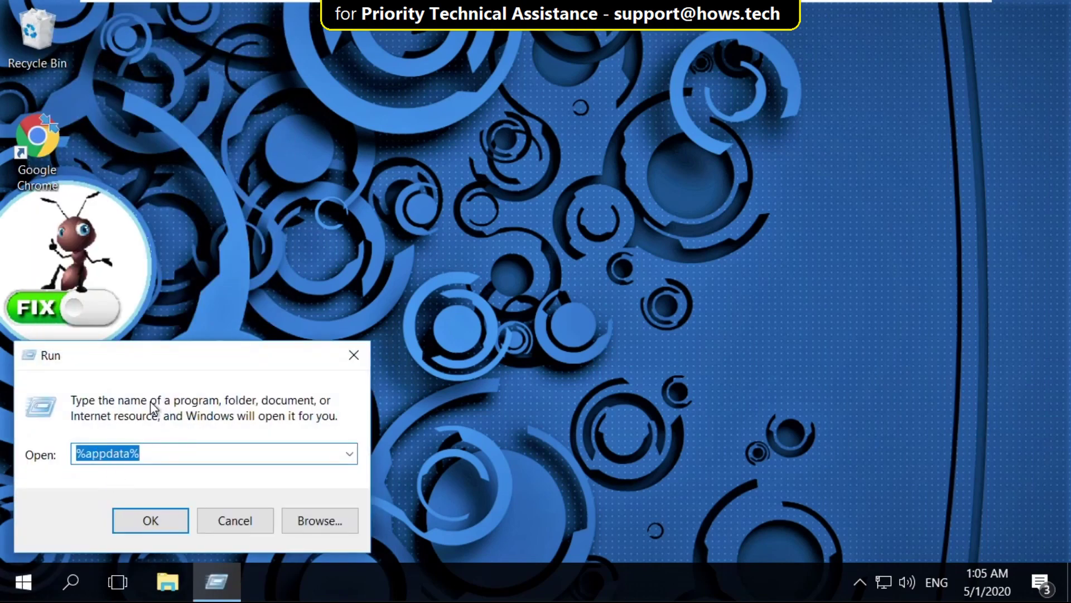
text(%local)
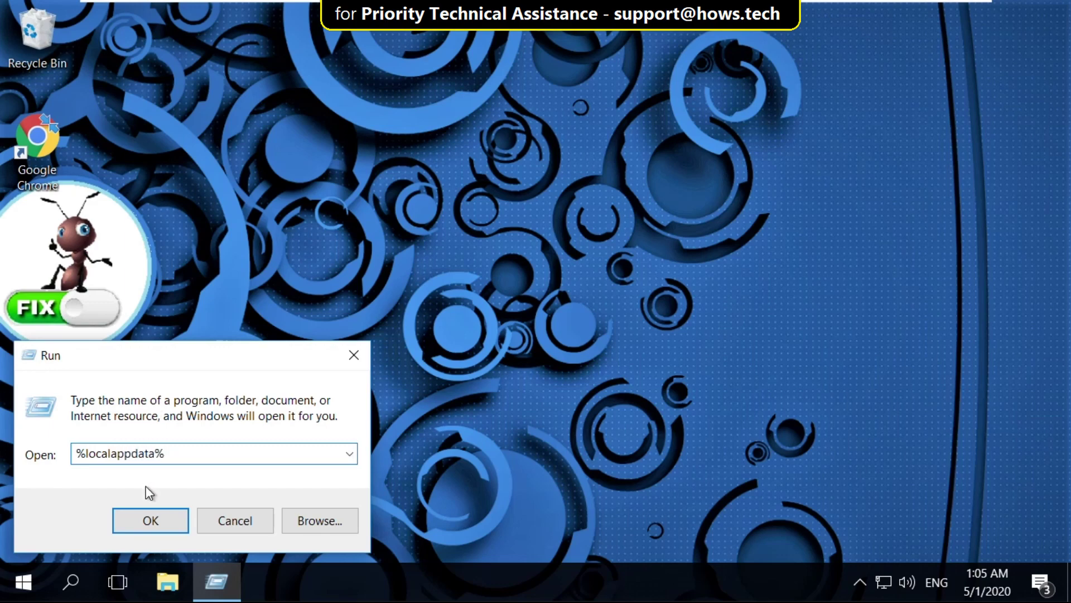
click(152, 519)
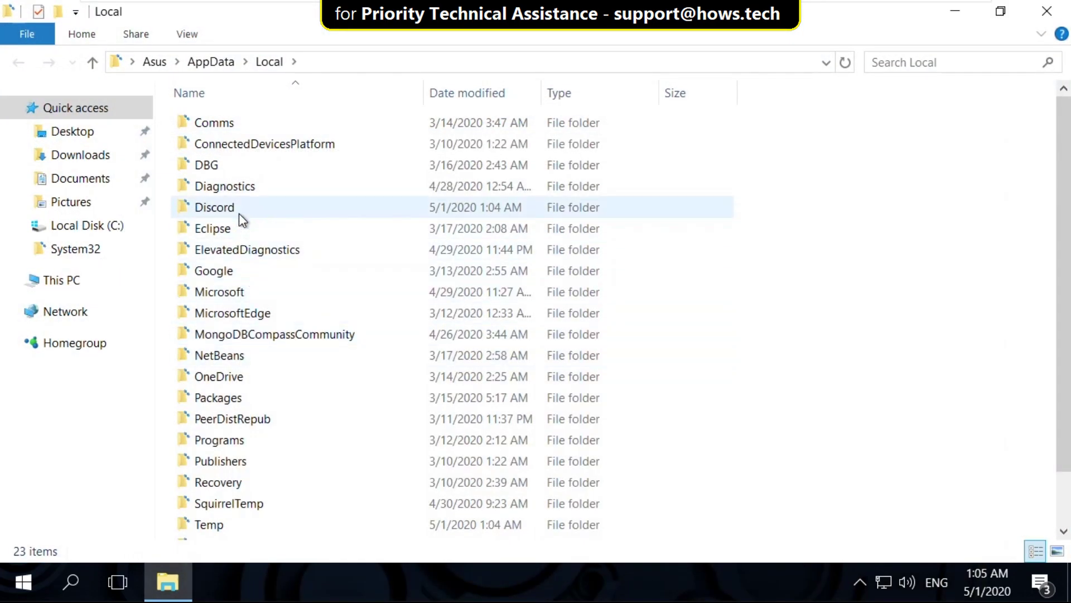
click(239, 214)
right_click(266, 198)
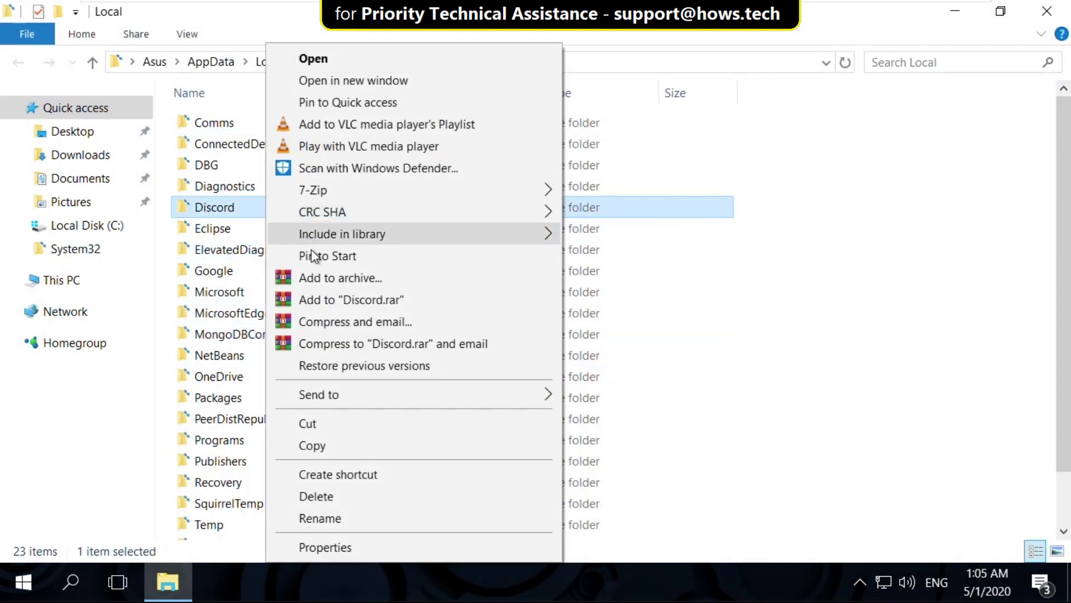
click(348, 496)
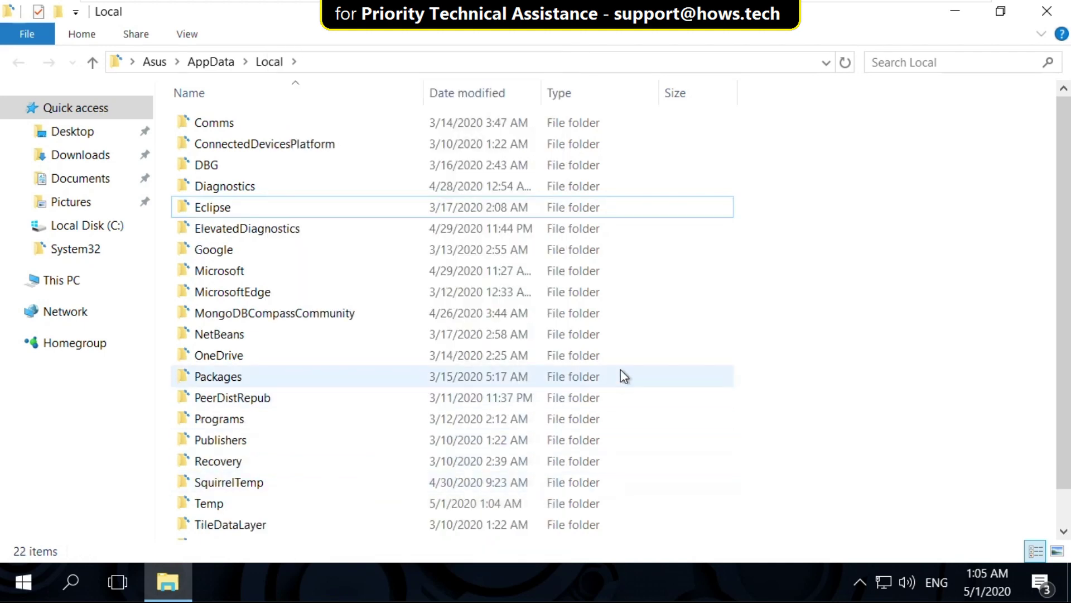
Close Explorer, search 'discord download' in Chrome, and download DiscordSetup.exe from Discord's Downloads page
click(1047, 12)
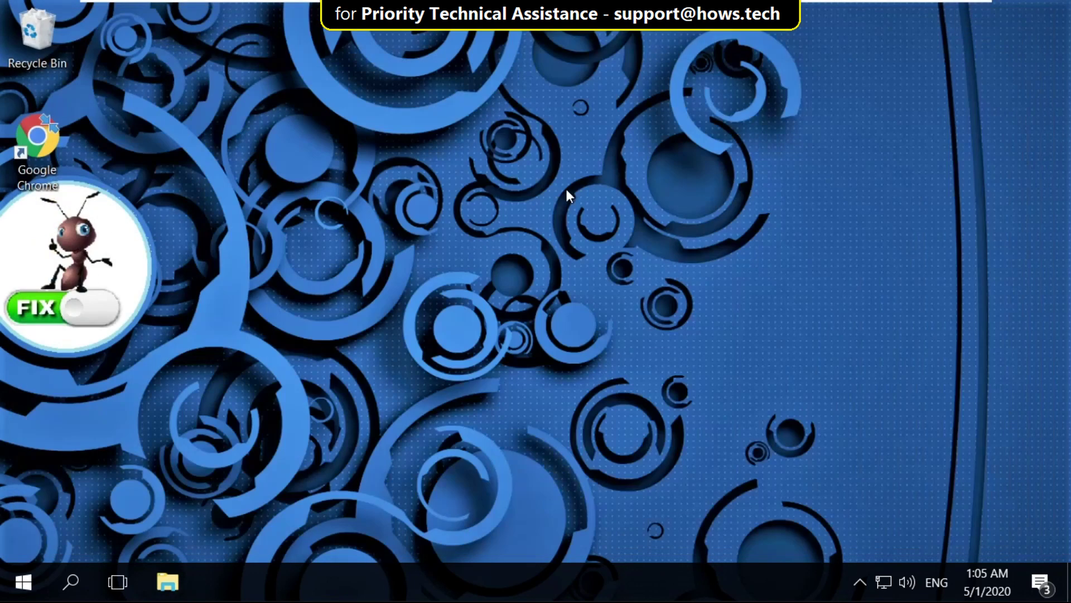
right_click(36, 142)
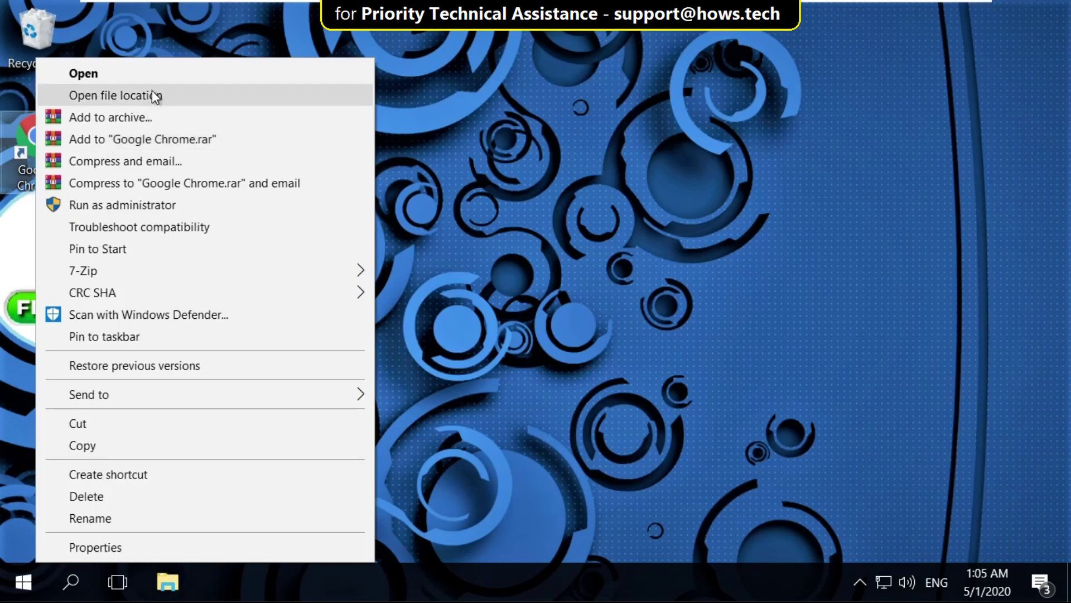
click(158, 75)
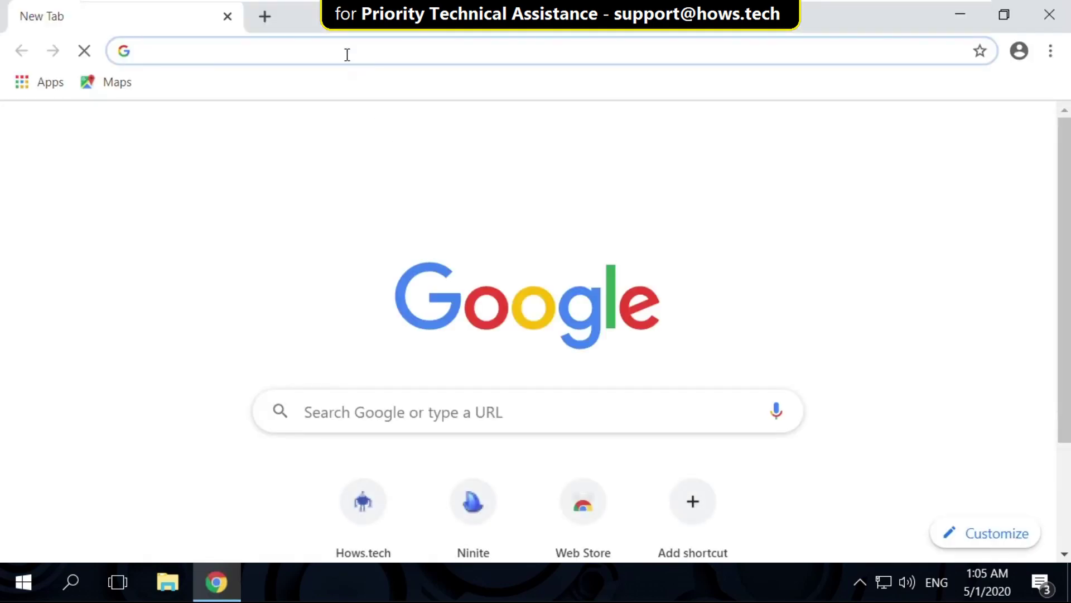
text(disco)
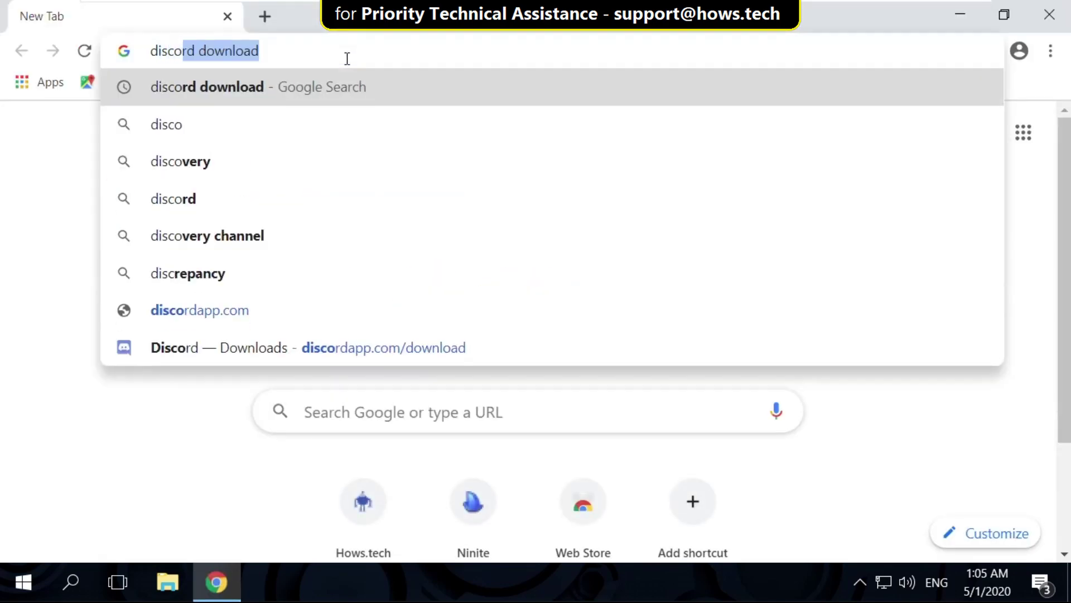
text(rd download)
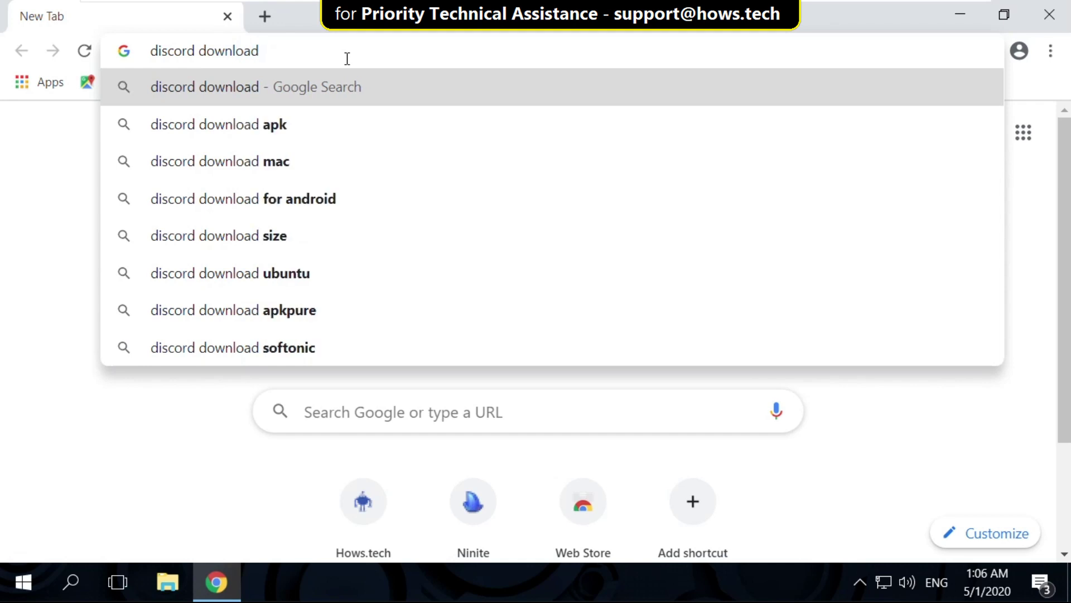
key(Return)
click(243, 314)
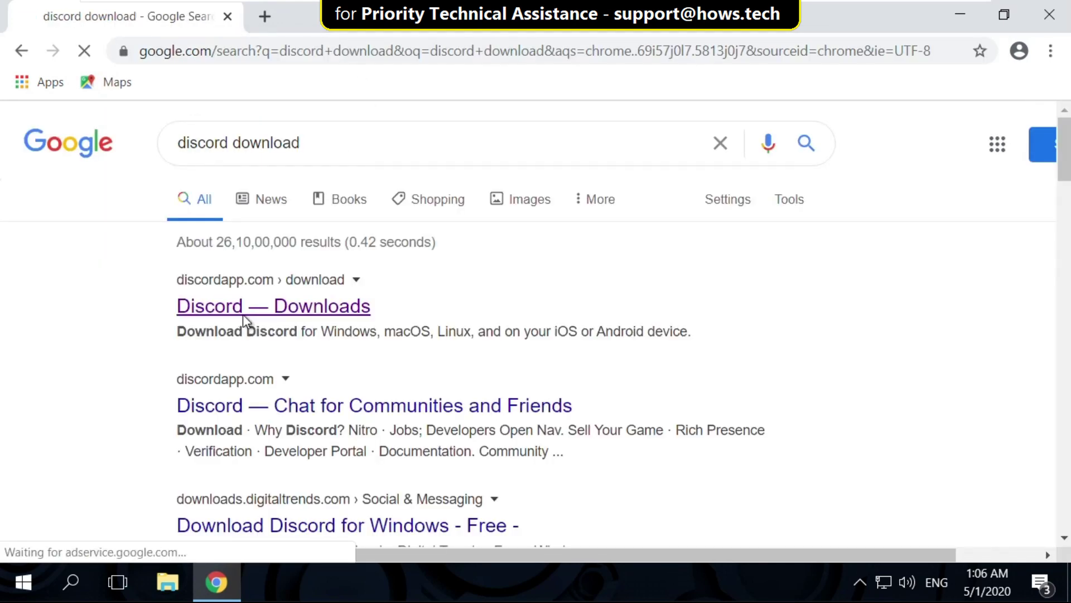
scroll(341, 272, down, 2)
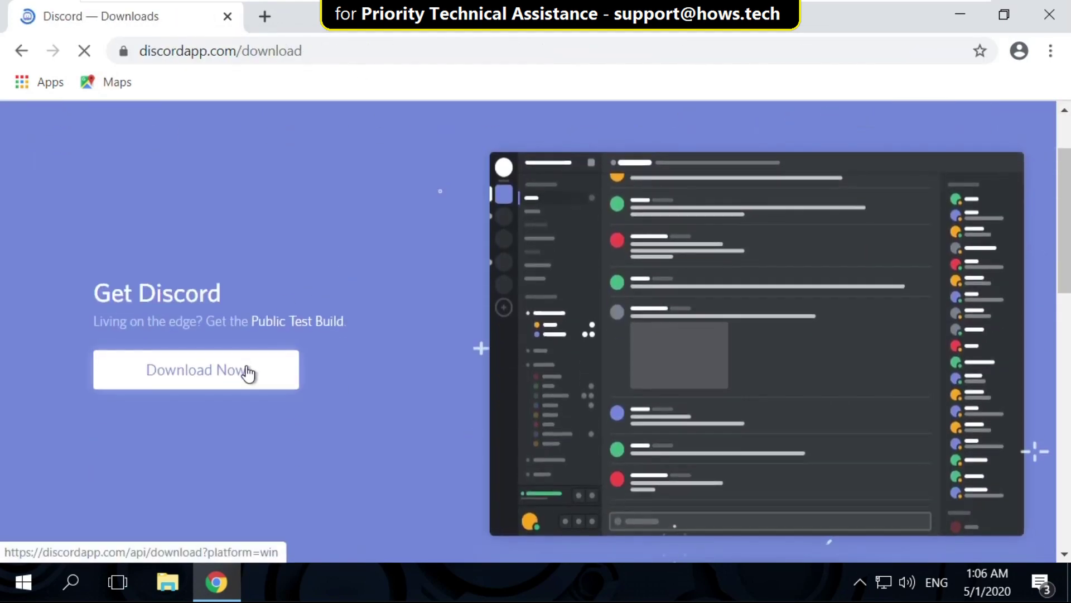
click(247, 373)
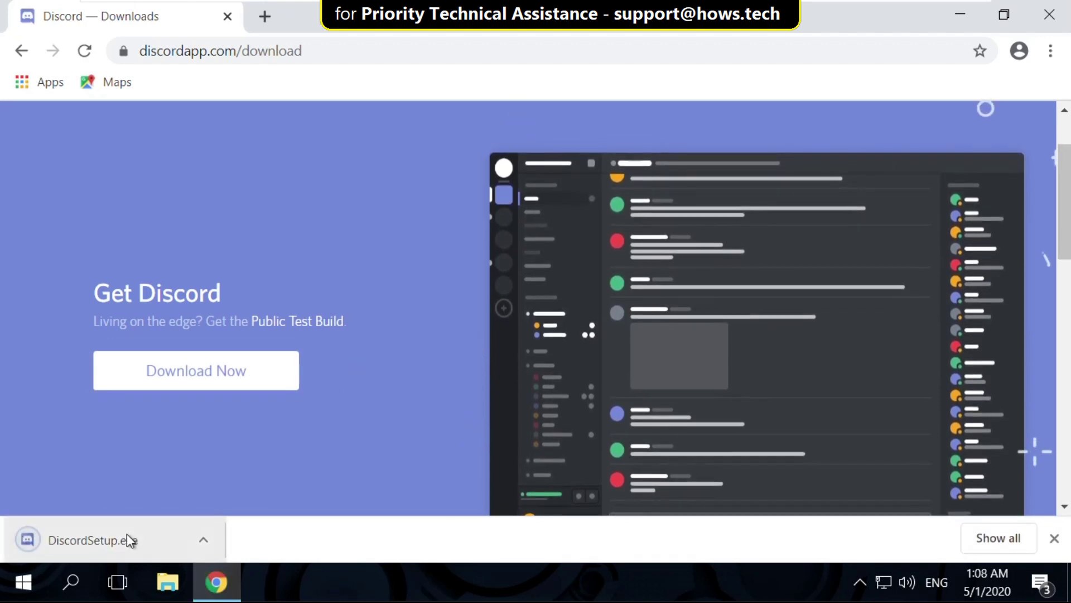
Run DiscordSetup.exe, choose Don't Switch for audio output, and focus the login Password field
click(128, 540)
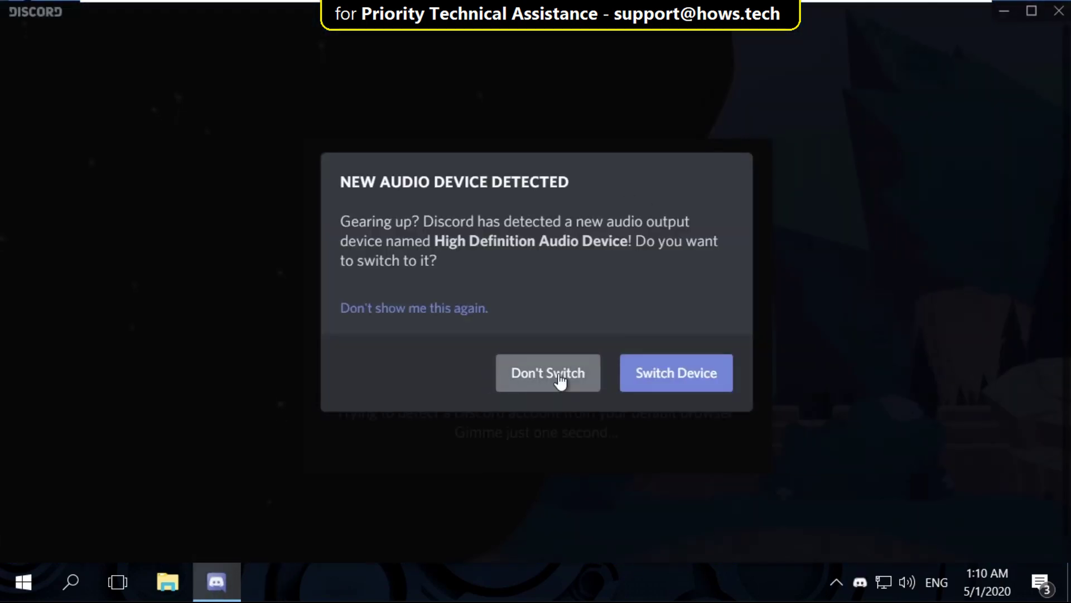
click(558, 373)
click(513, 335)
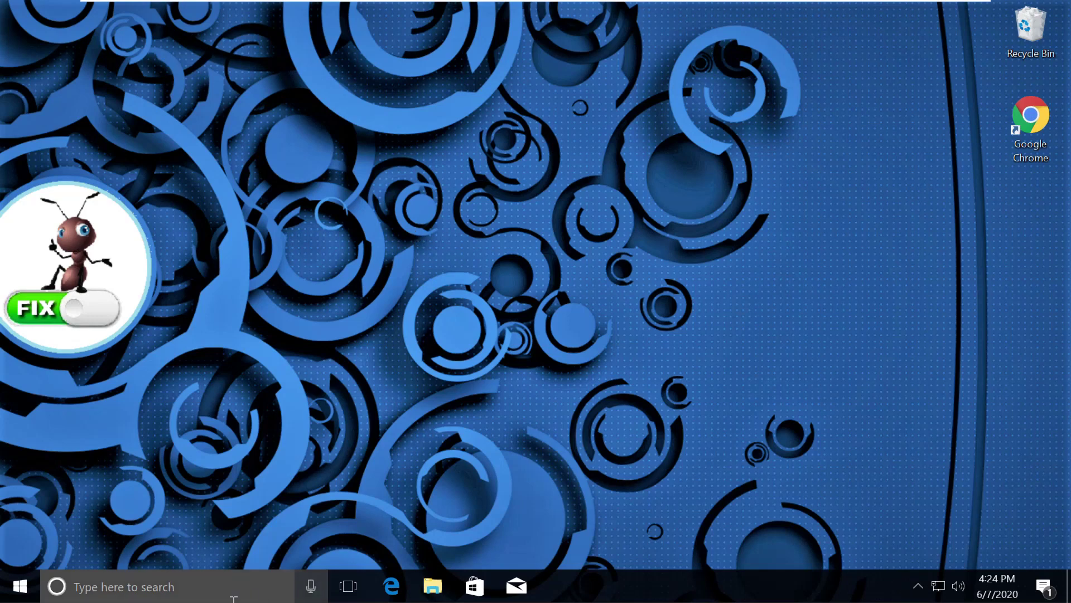
Launch Command Prompt as administrator and move its window toward the screen centre
click(197, 588)
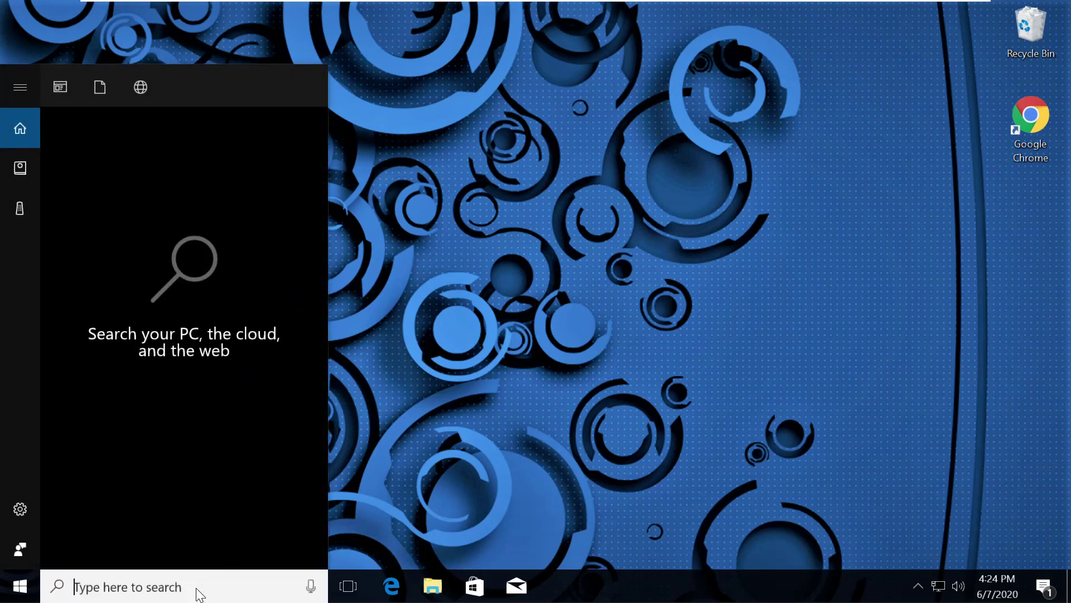
text(cmd)
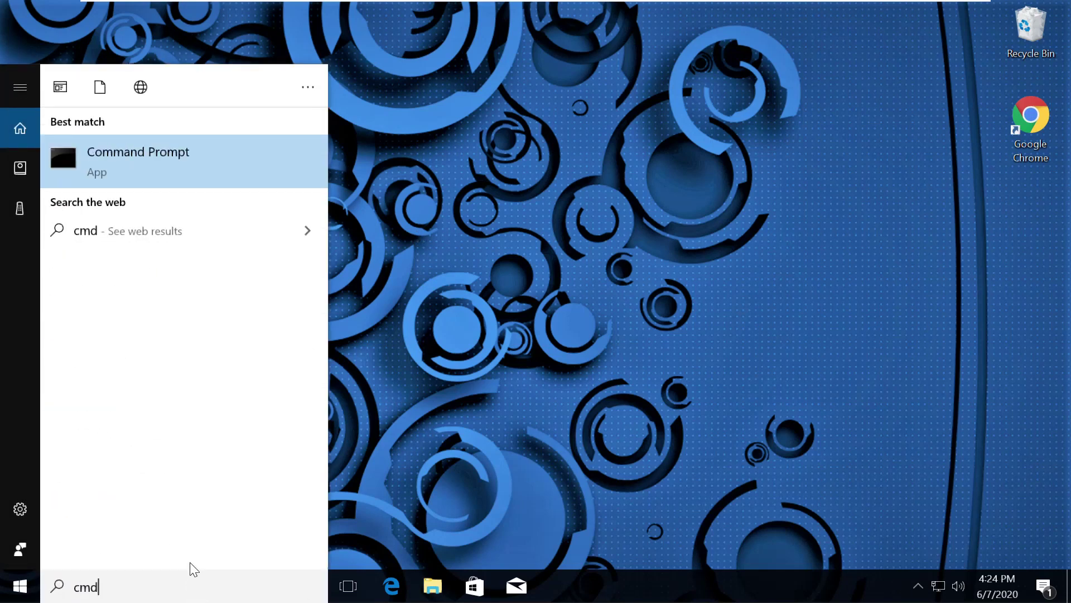
right_click(122, 169)
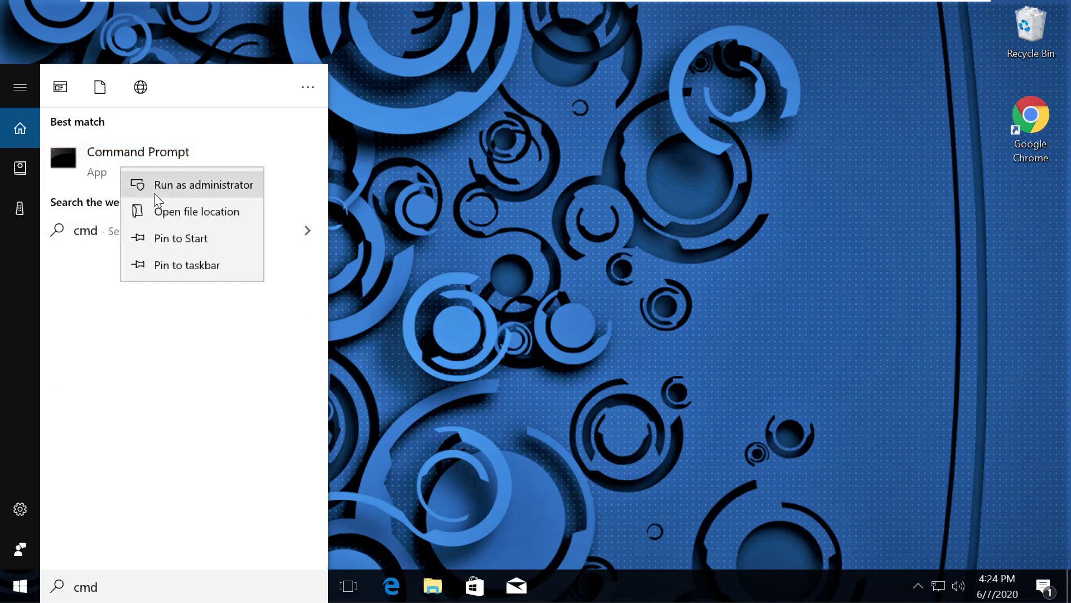
click(166, 190)
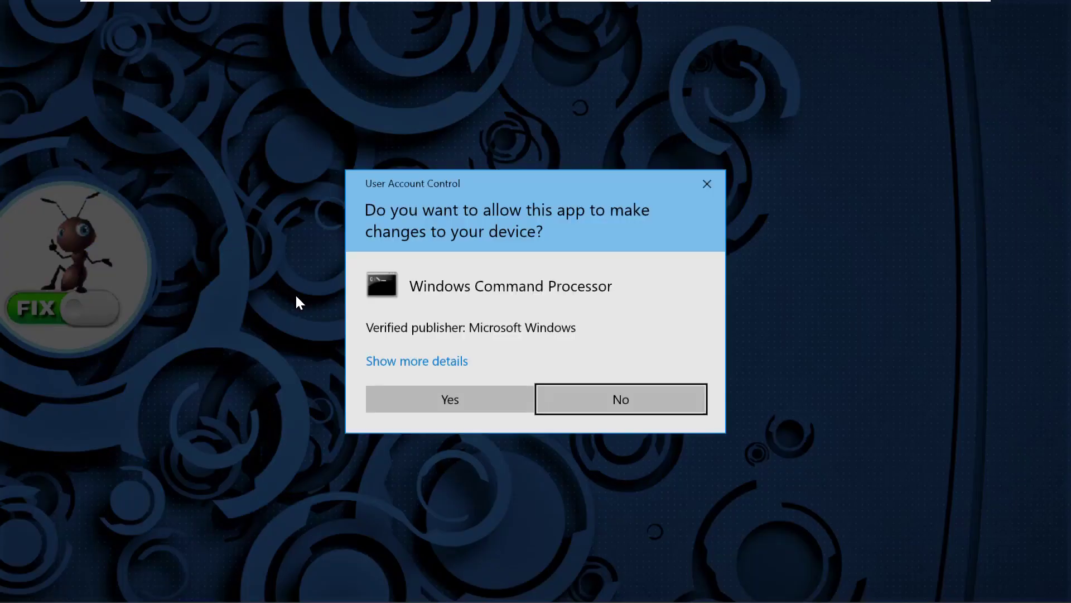
click(436, 389)
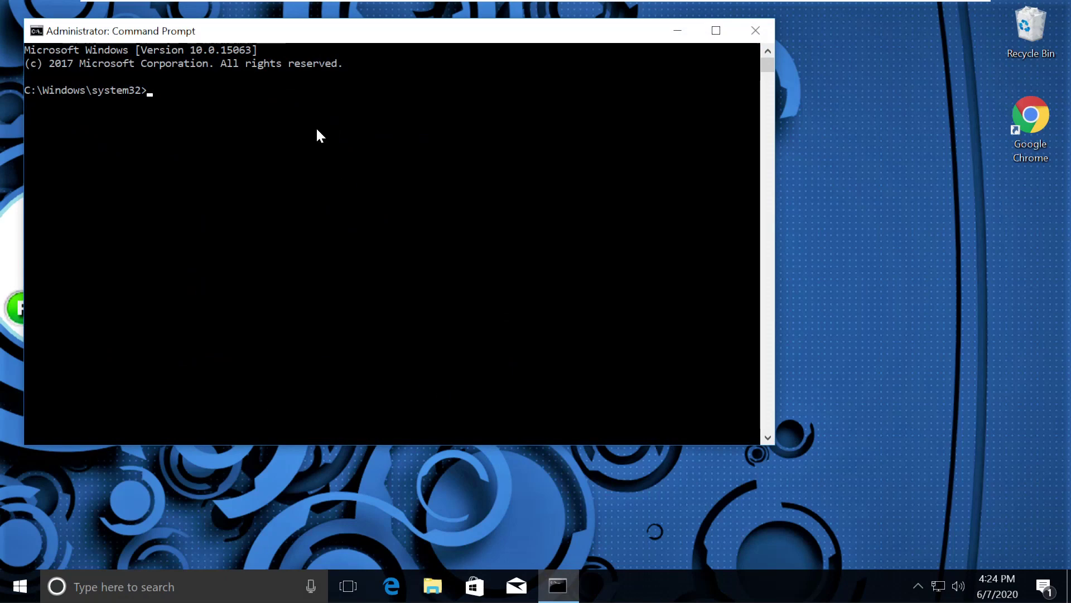
drag(311, 39, 446, 28)
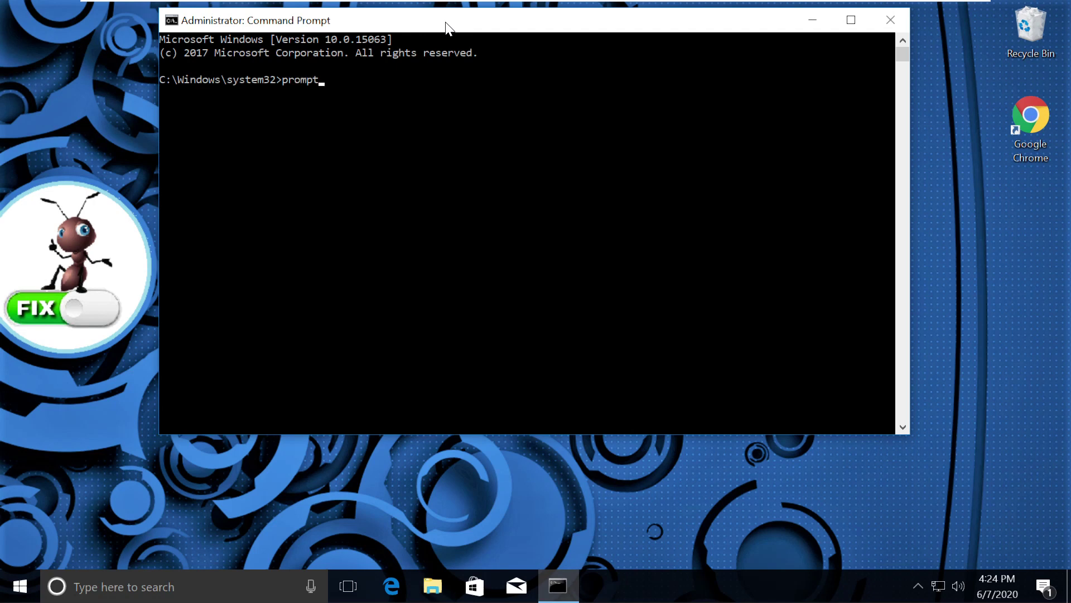
Run the prompt command, returning to C:\Windows\system32>
text(prompt)
key(Return)
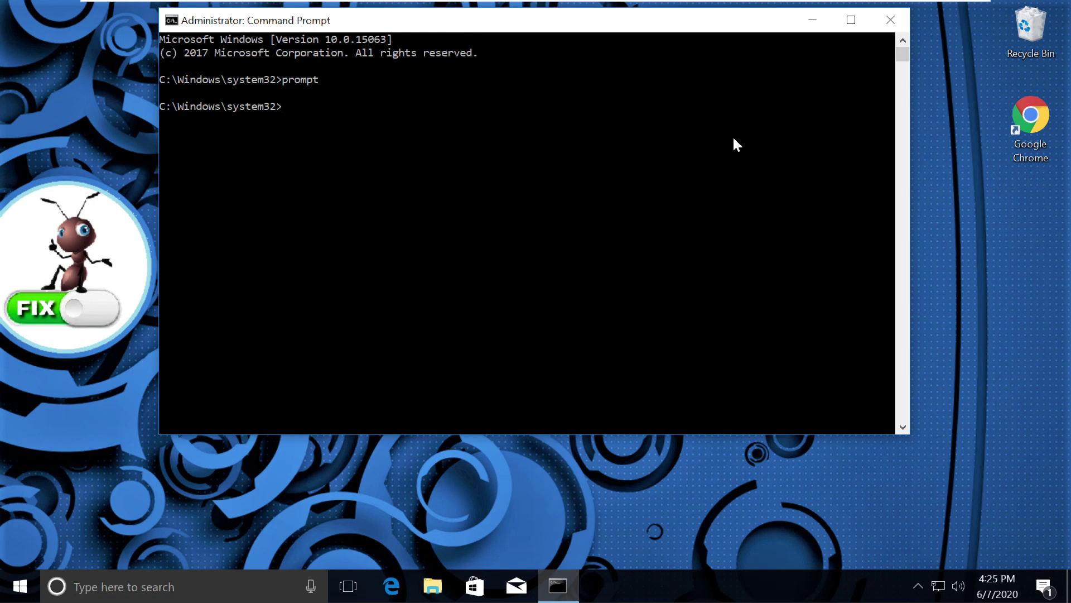
right_click(1026, 118)
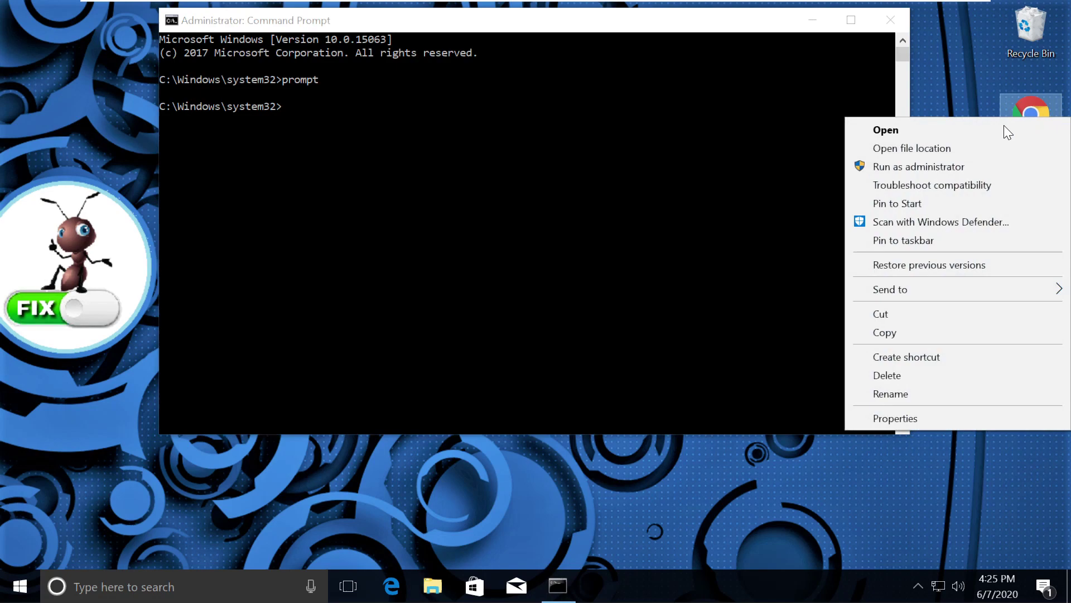
Launch Chrome, search AnimSearch for hows.tech, and open the Hows.tech homepage from the top result
click(925, 129)
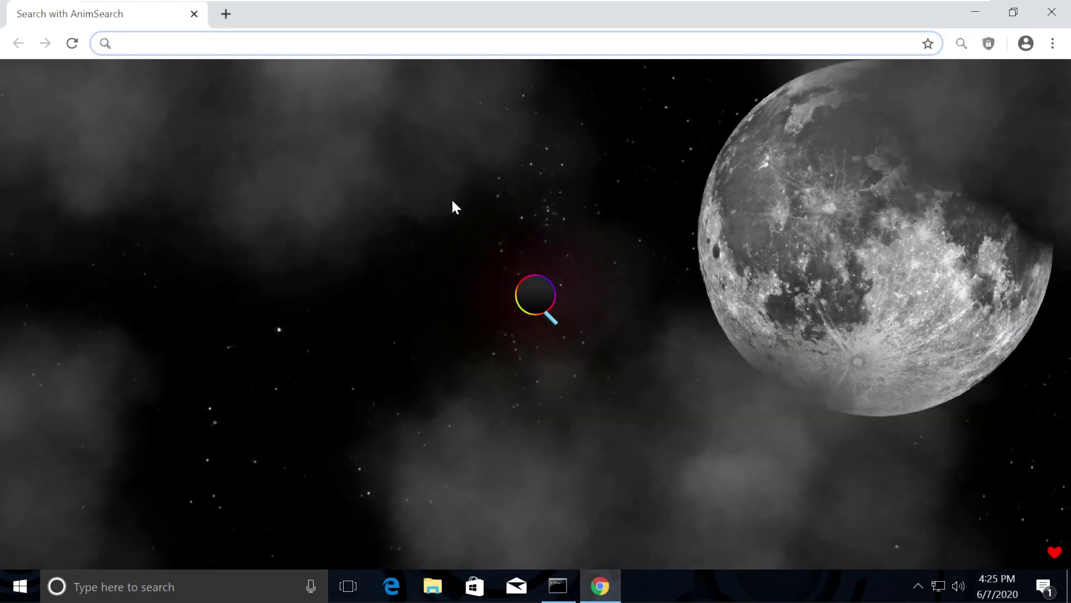
click(533, 293)
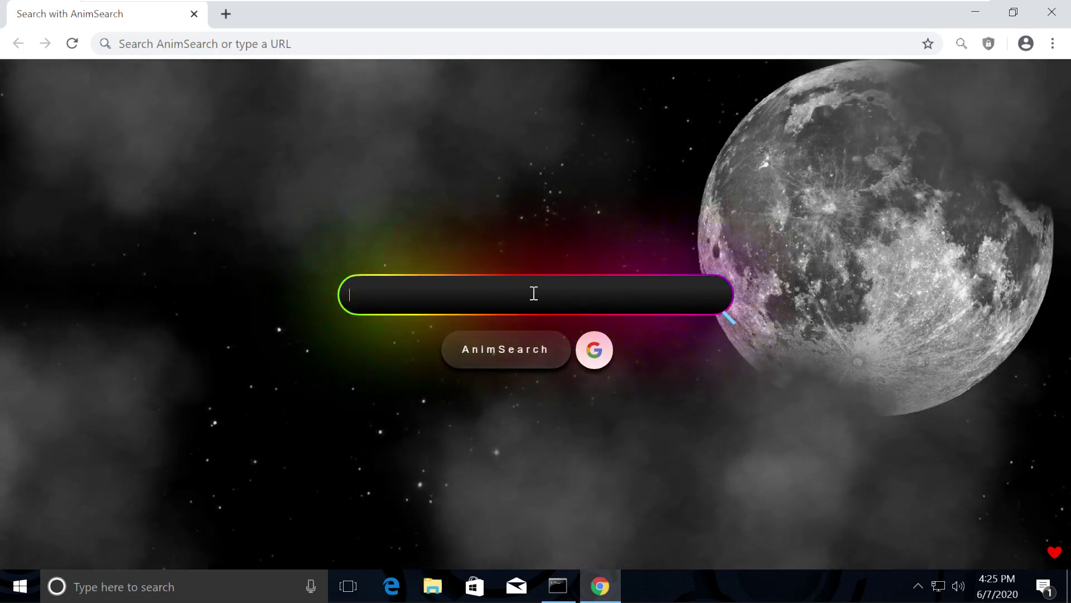
text(hows)
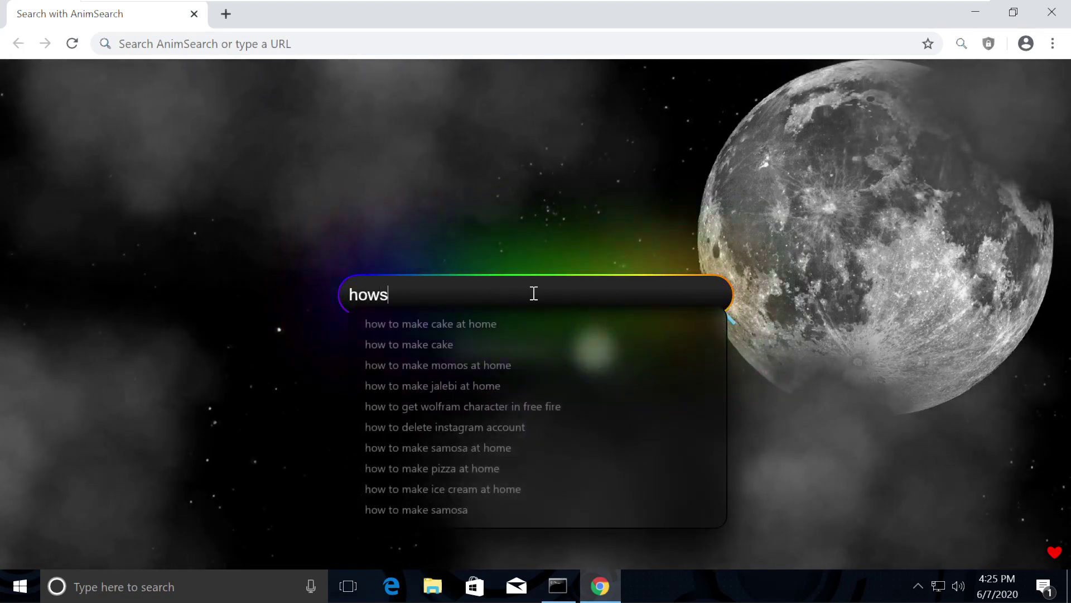
text(.tech)
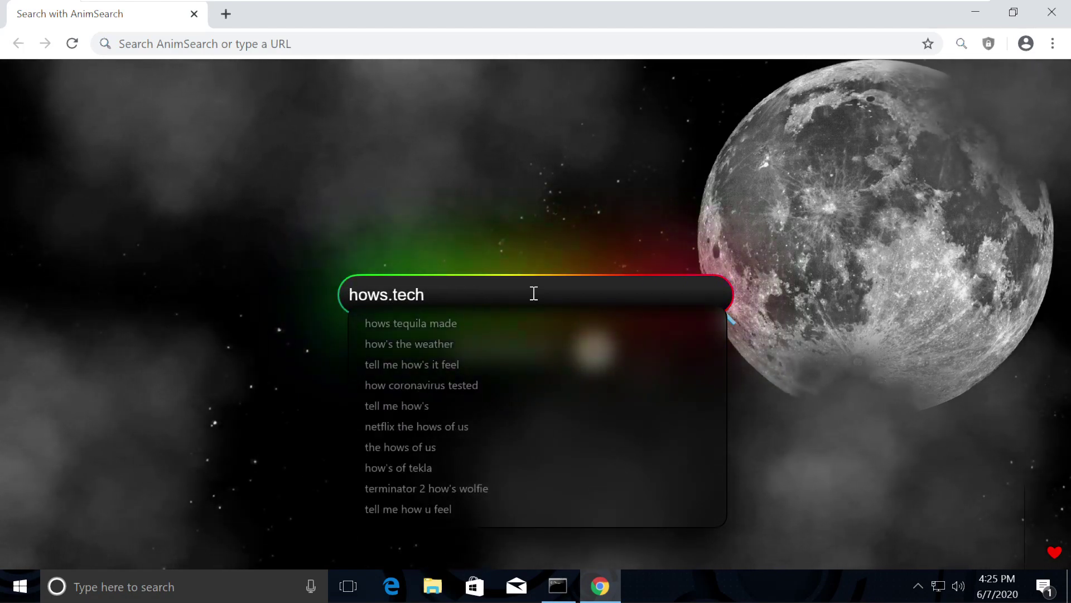
key(Return)
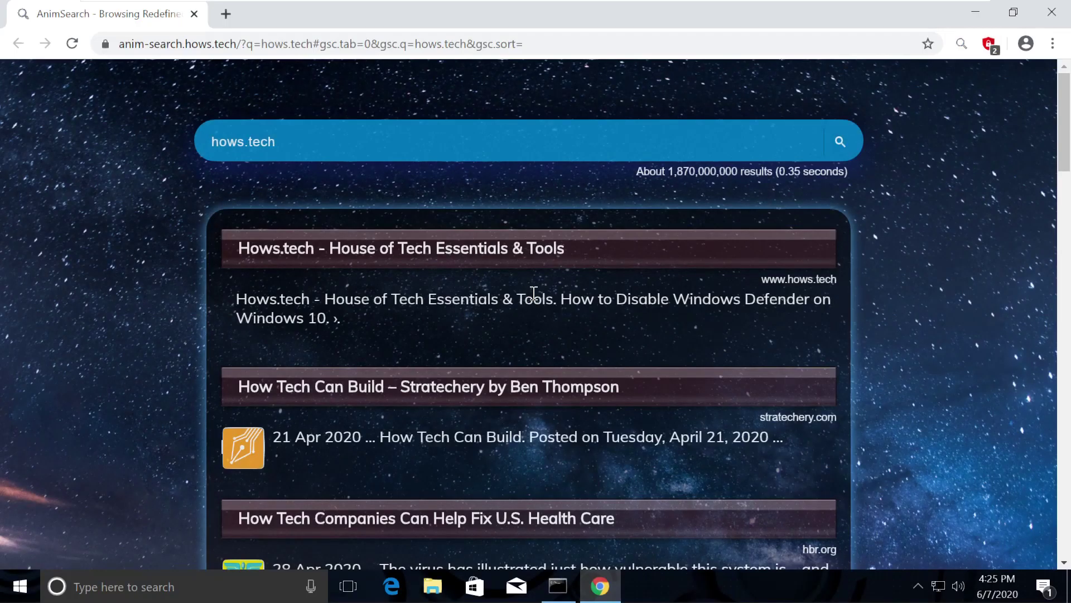
drag(761, 279, 837, 278)
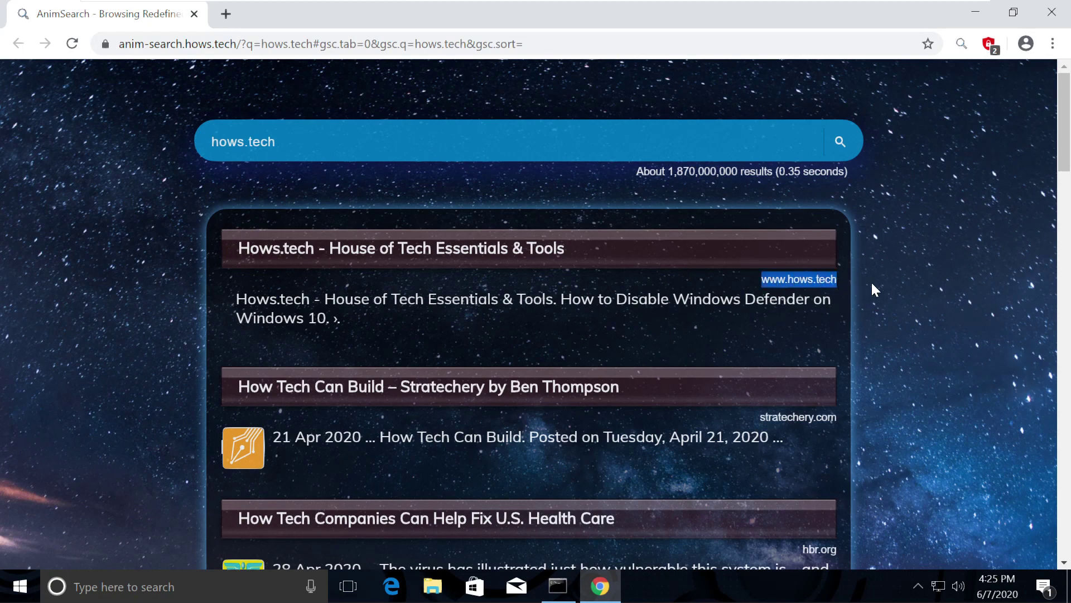
click(377, 250)
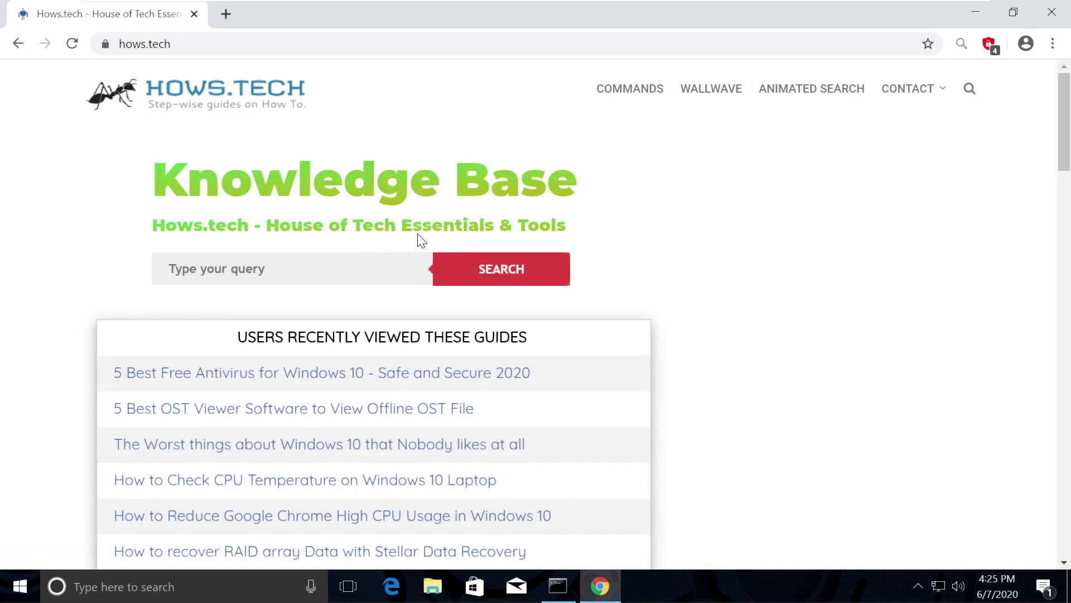
Copy Command 12, sfc /scanfile=c:\windows\system32\ieframe.dll, from hows.tech's Windows commands page
click(635, 100)
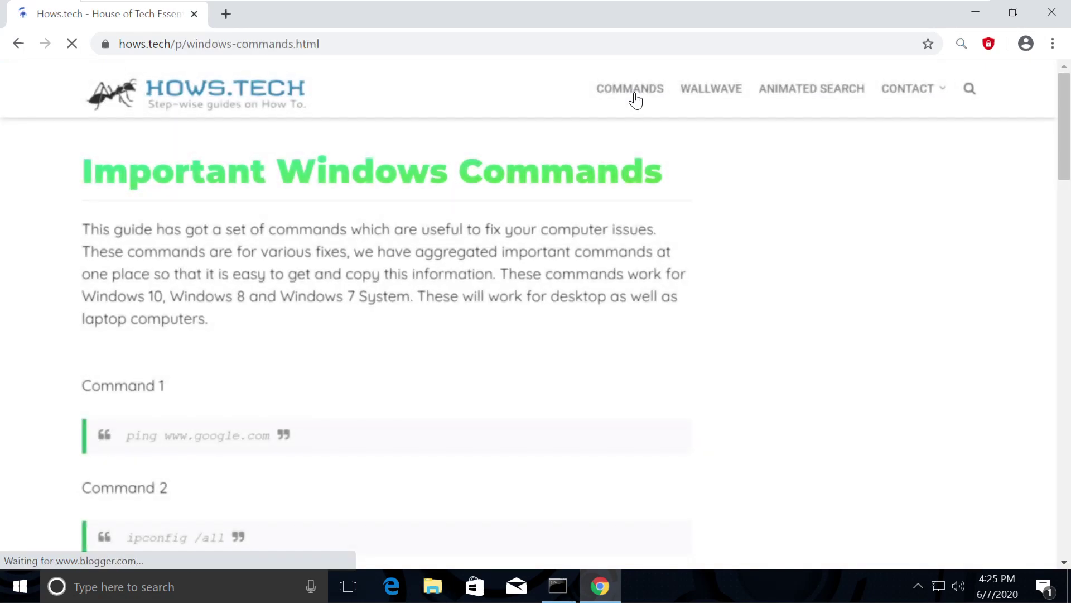
scroll(516, 242, down, 20)
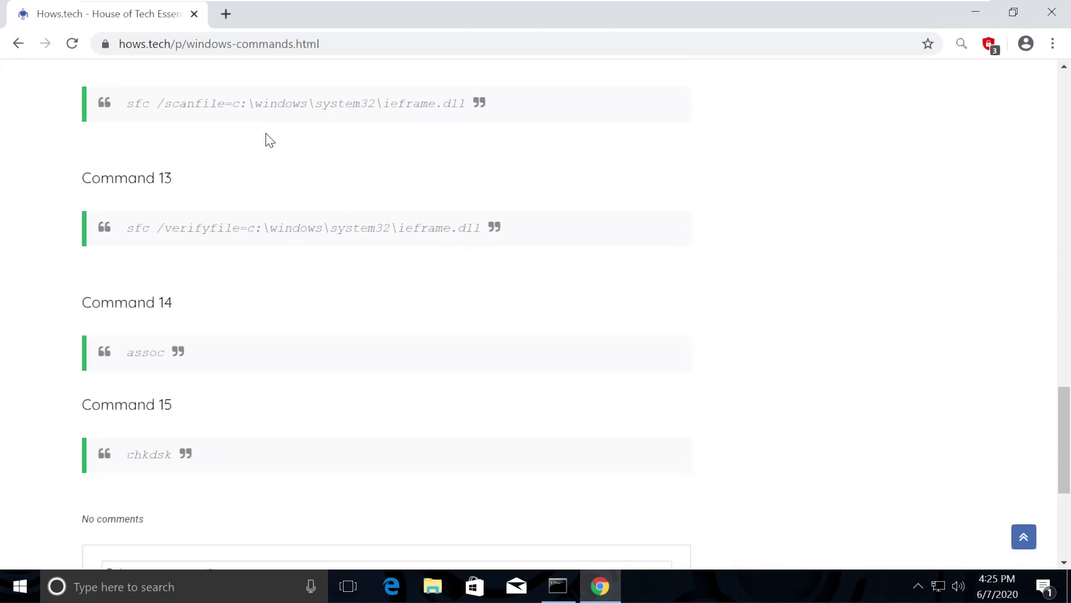
scroll(153, 117, up, 3)
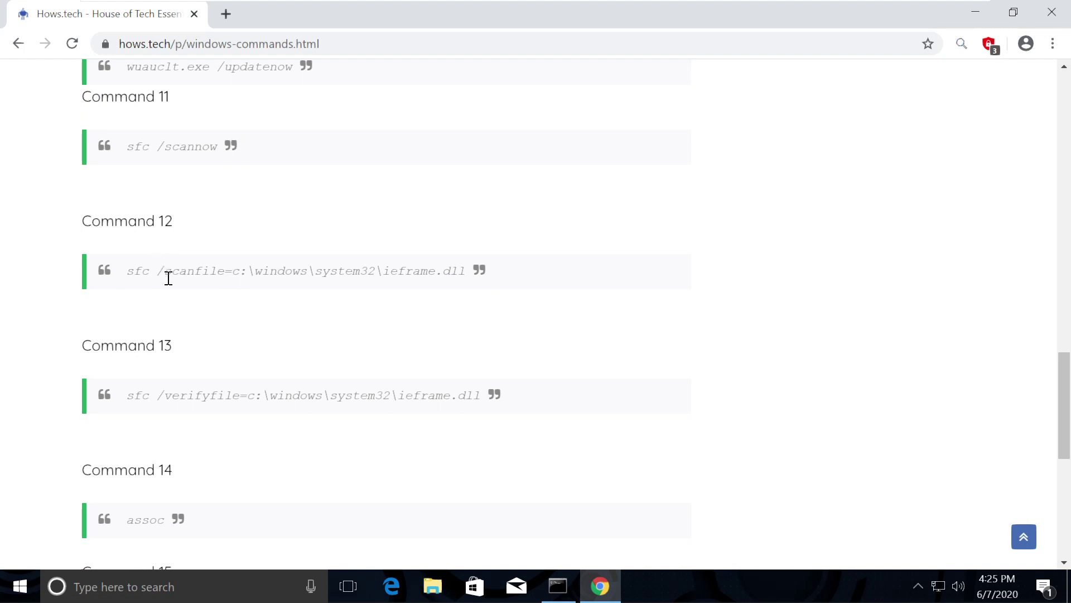
triple_click(168, 278)
right_click(166, 271)
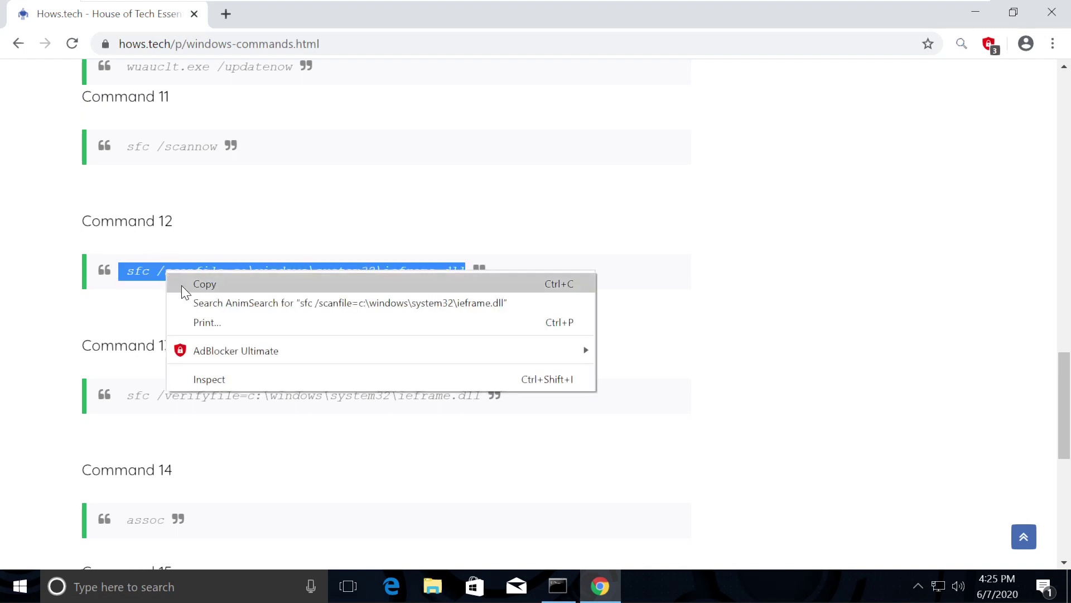
click(182, 286)
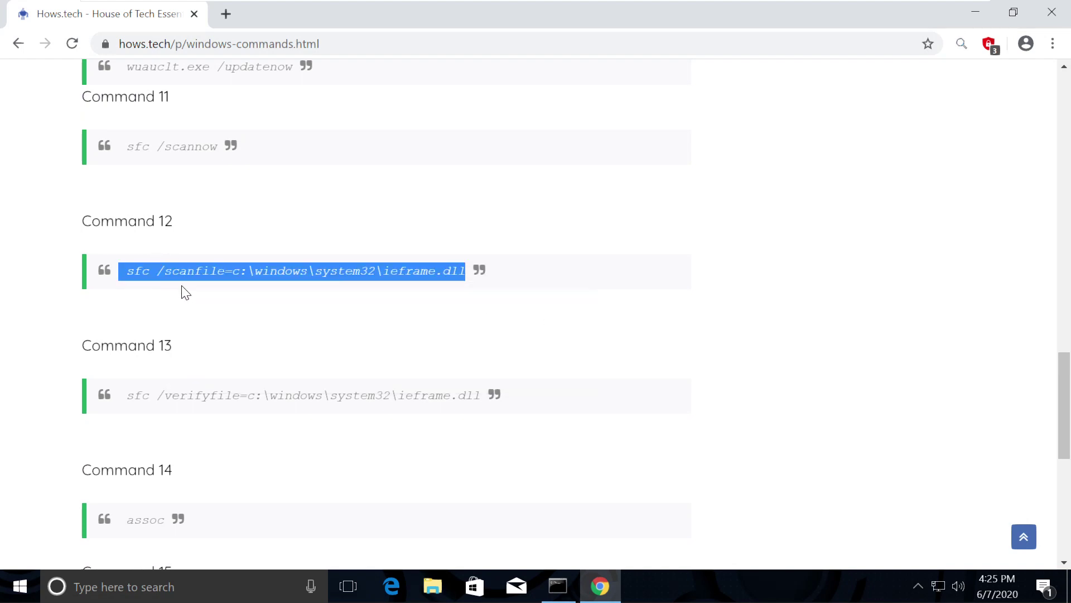
Paste and run the sfc /scanfile command in the administrator Command Prompt
click(557, 586)
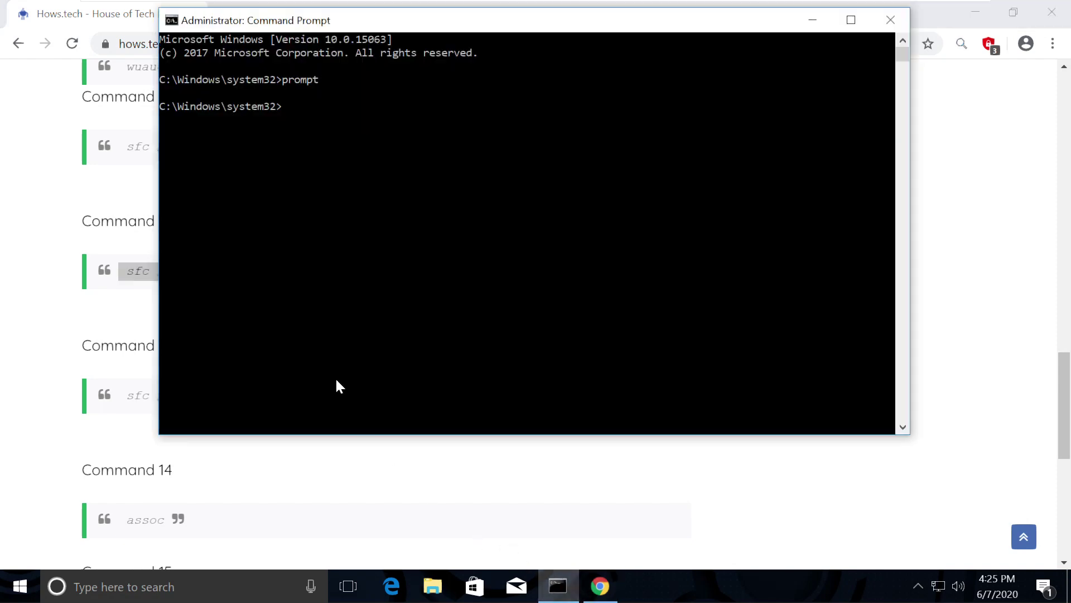
right_click(286, 105)
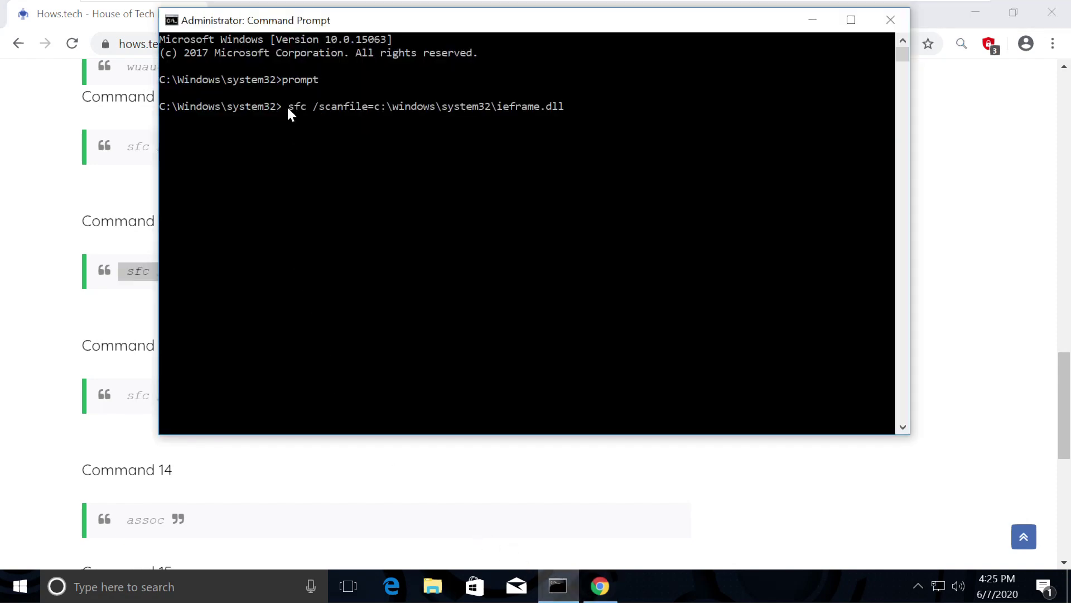
key(Return)
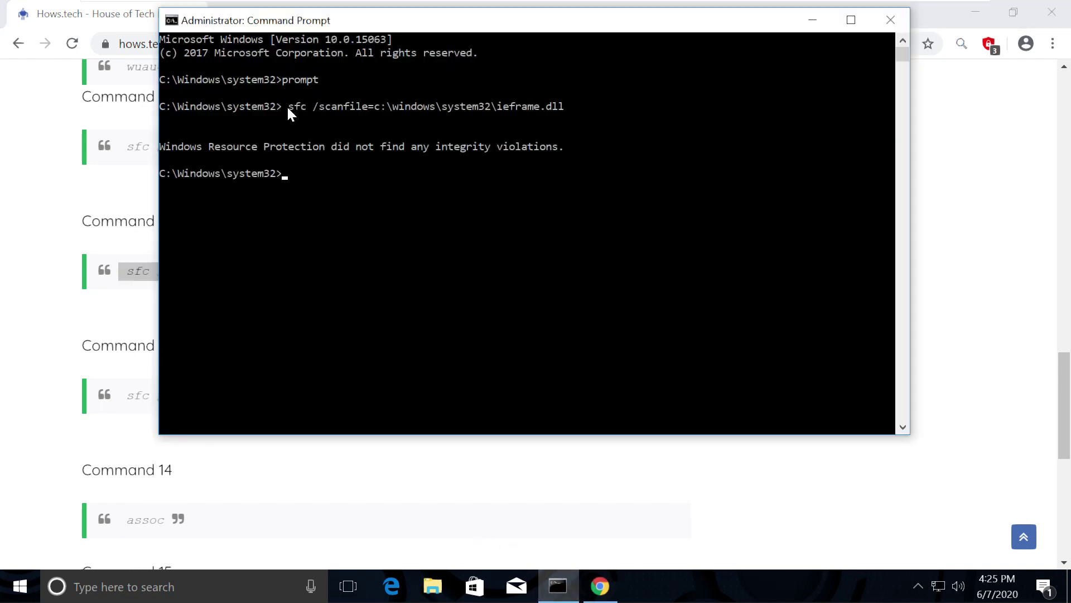
Copy Command 13 from the web page and run sfc /verifyfile=c:\windows\system32\ieframe.dll in Command Prompt
click(600, 586)
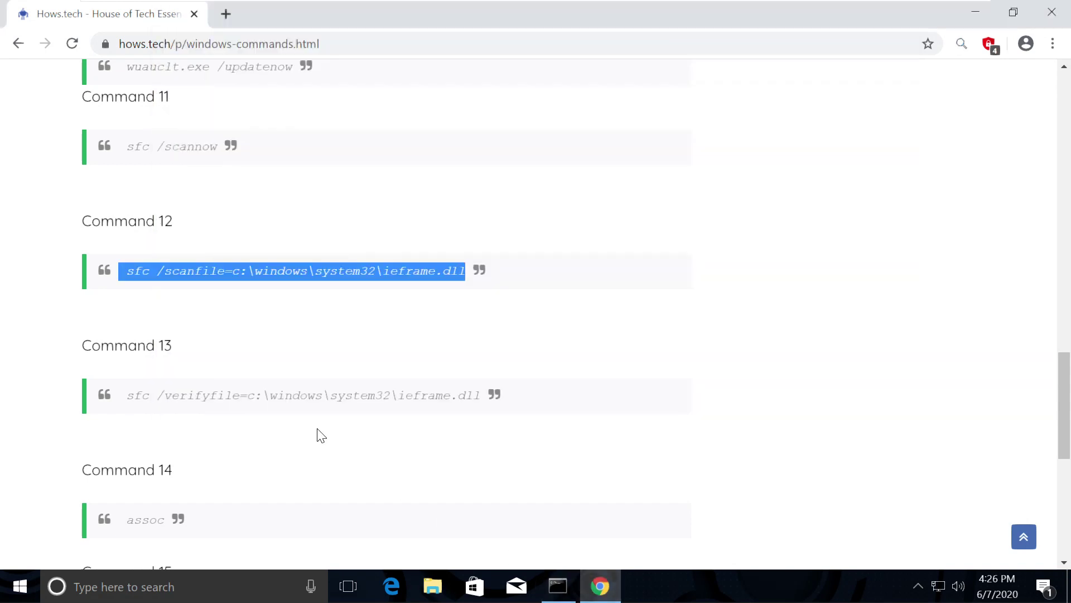
triple_click(161, 397)
right_click(155, 394)
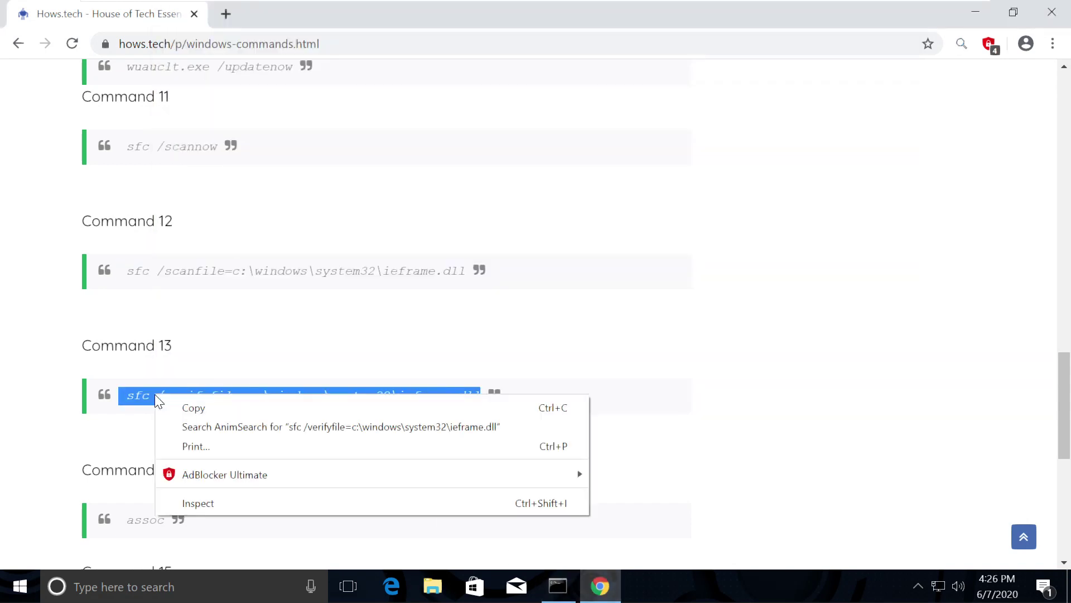
click(202, 408)
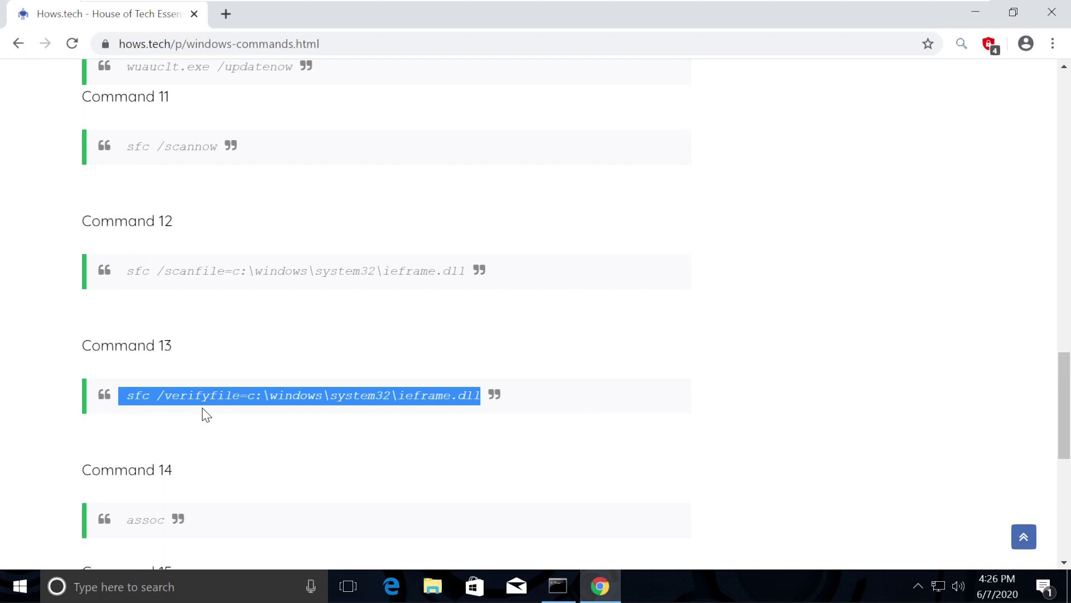
click(557, 593)
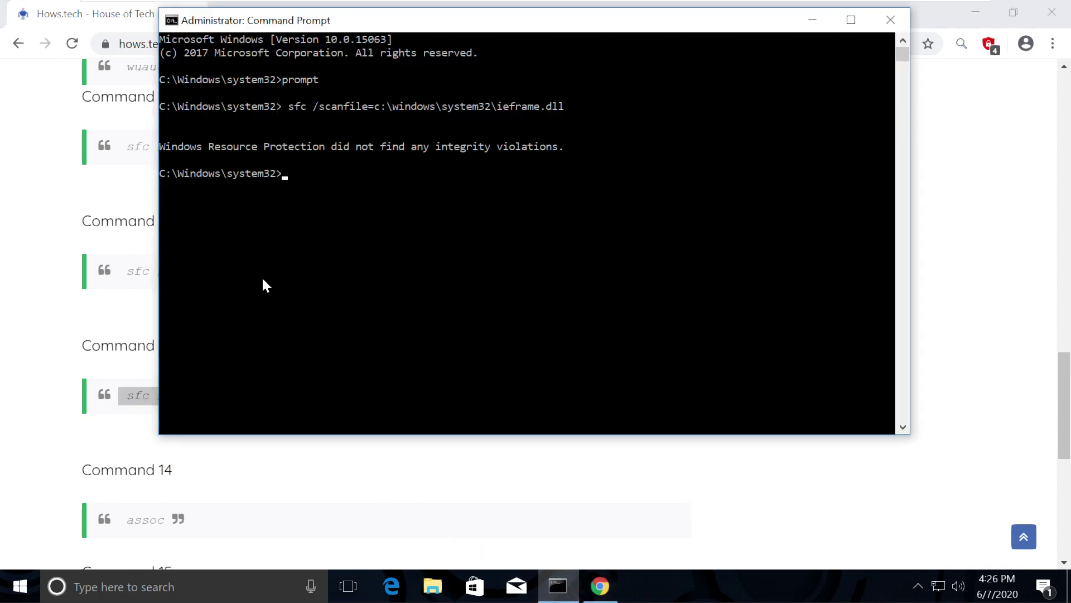
right_click(288, 170)
key(Return)
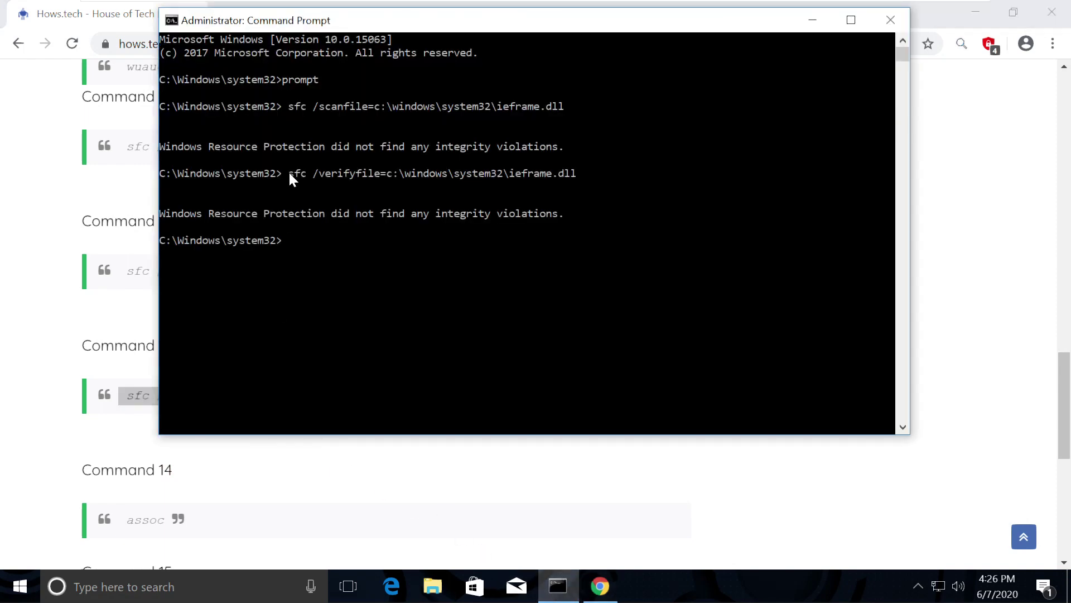
click(592, 596)
Copy assoc from Command 14 and run it in Command Prompt to list file associations
scroll(312, 424, down, 3)
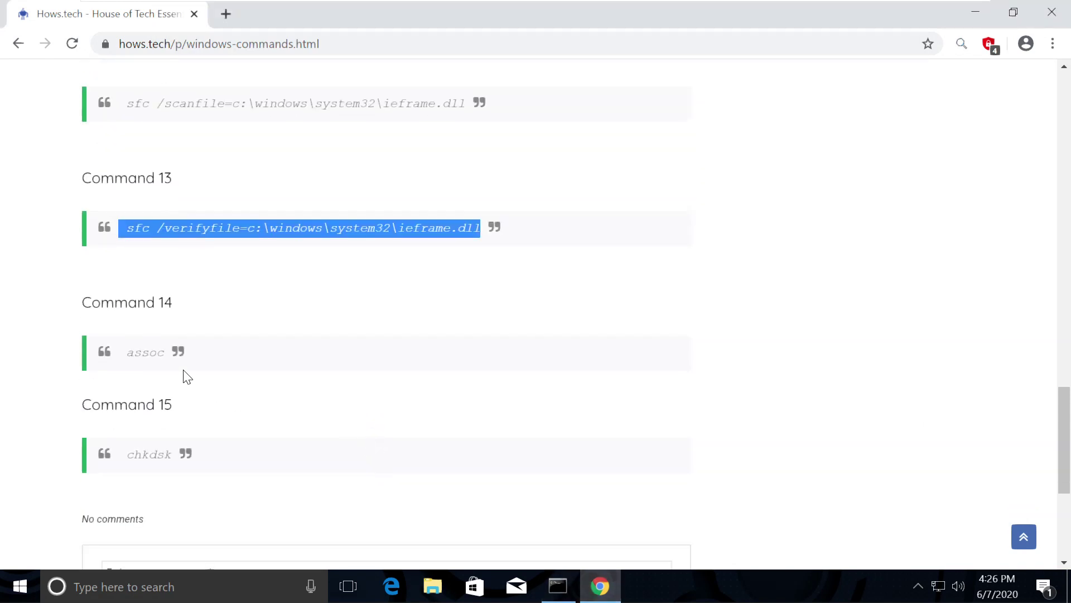
double_click(142, 353)
right_click(142, 353)
click(167, 364)
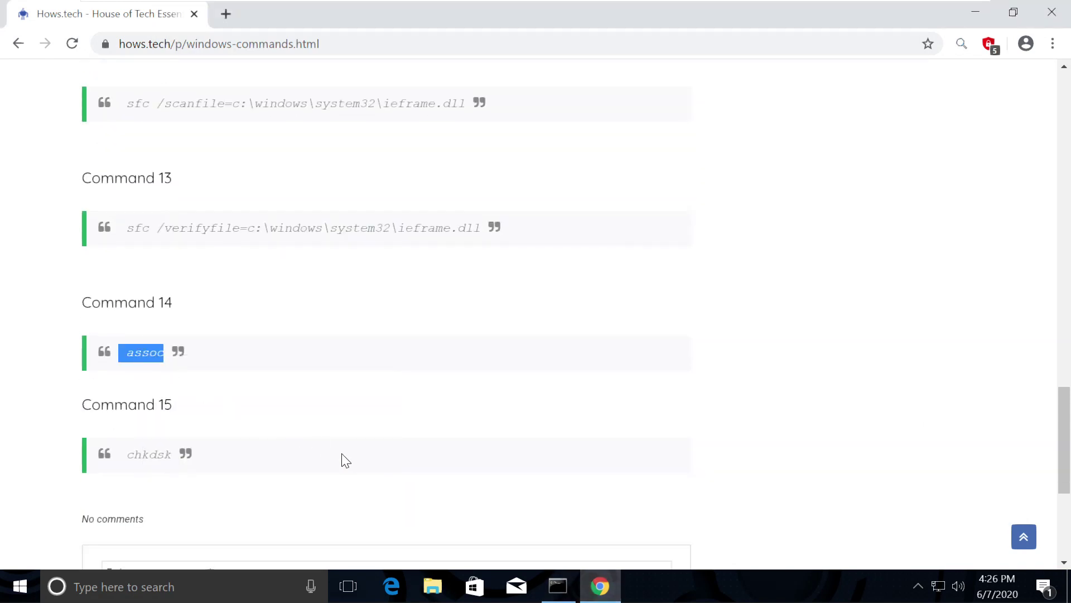
click(557, 586)
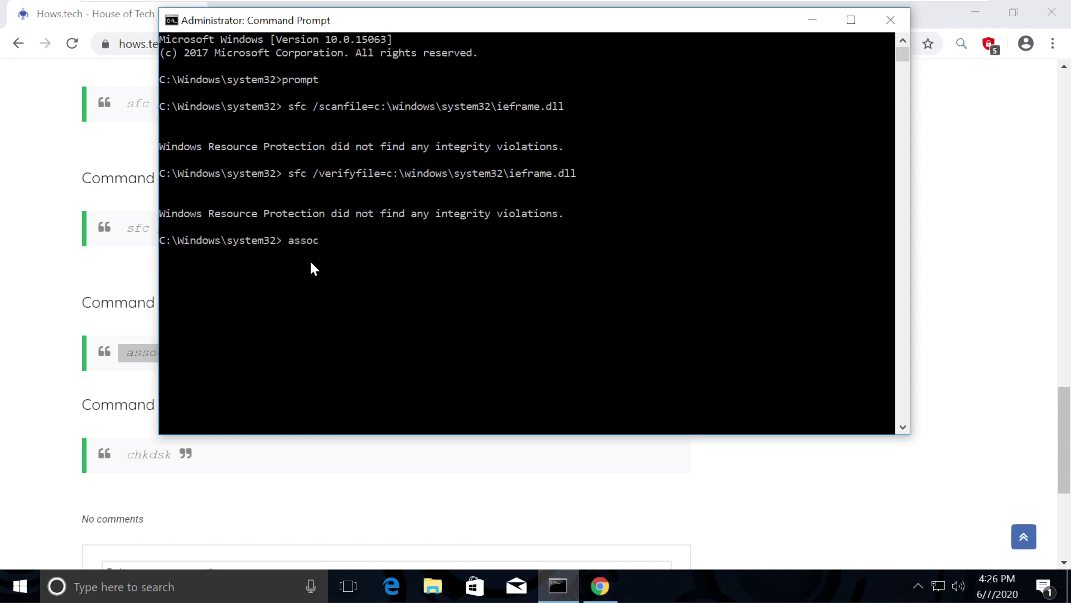
key(Return)
scroll(310, 267, down, 5)
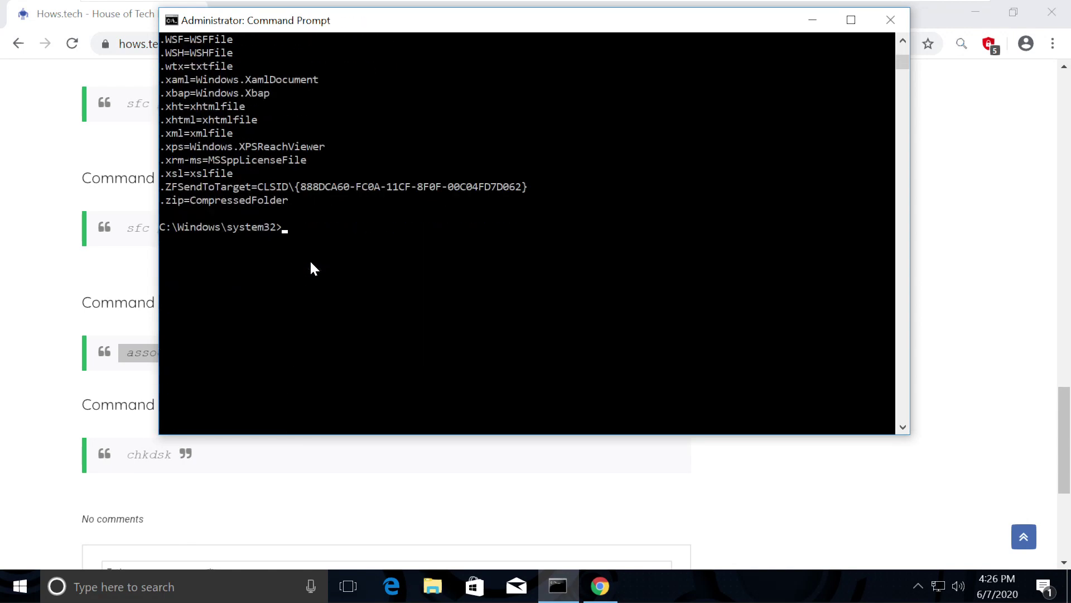
Copy chkdsk from Command 15 and run it in Command Prompt to check the disk
click(600, 586)
double_click(147, 454)
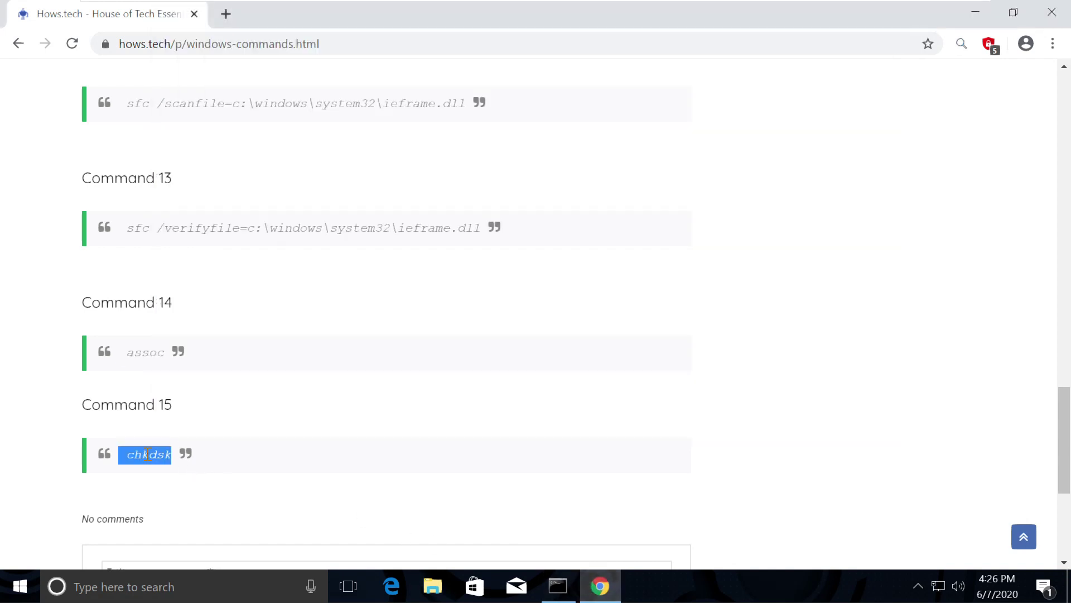
right_click(147, 453)
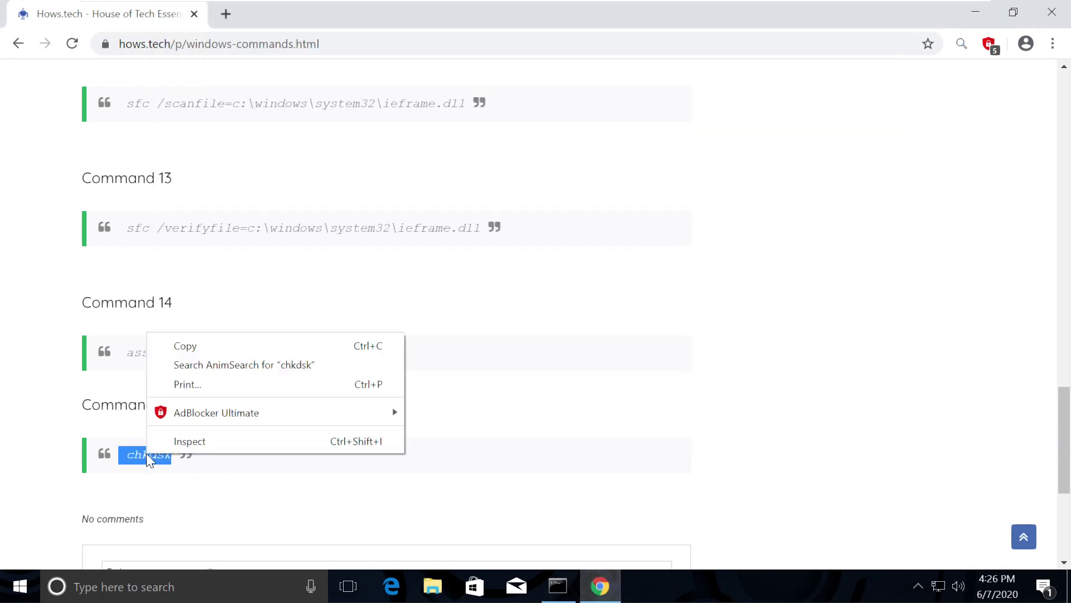
click(214, 345)
click(558, 585)
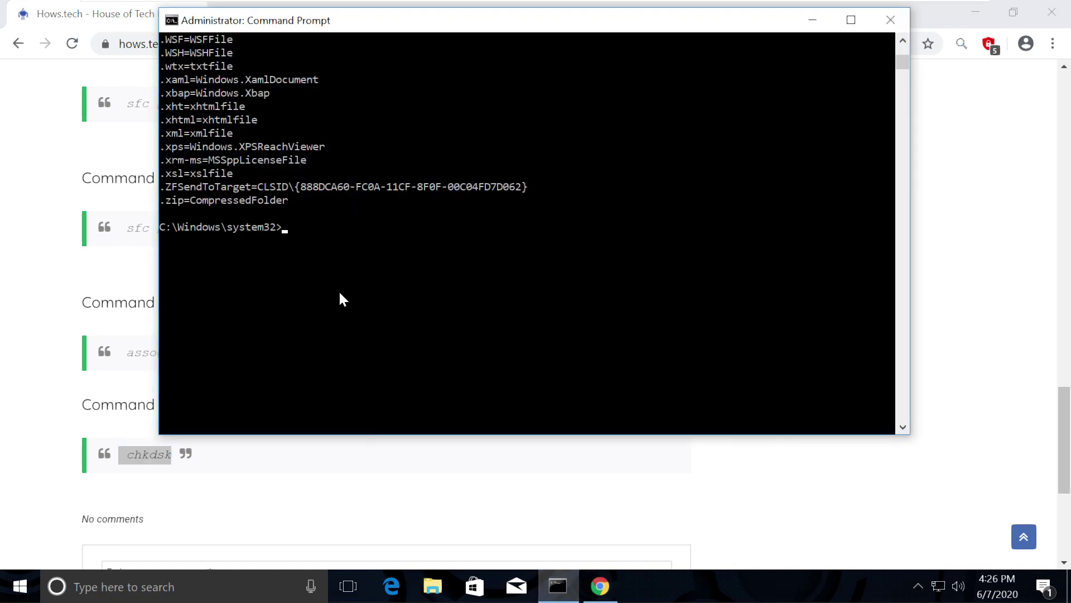
right_click(295, 226)
key(Return)
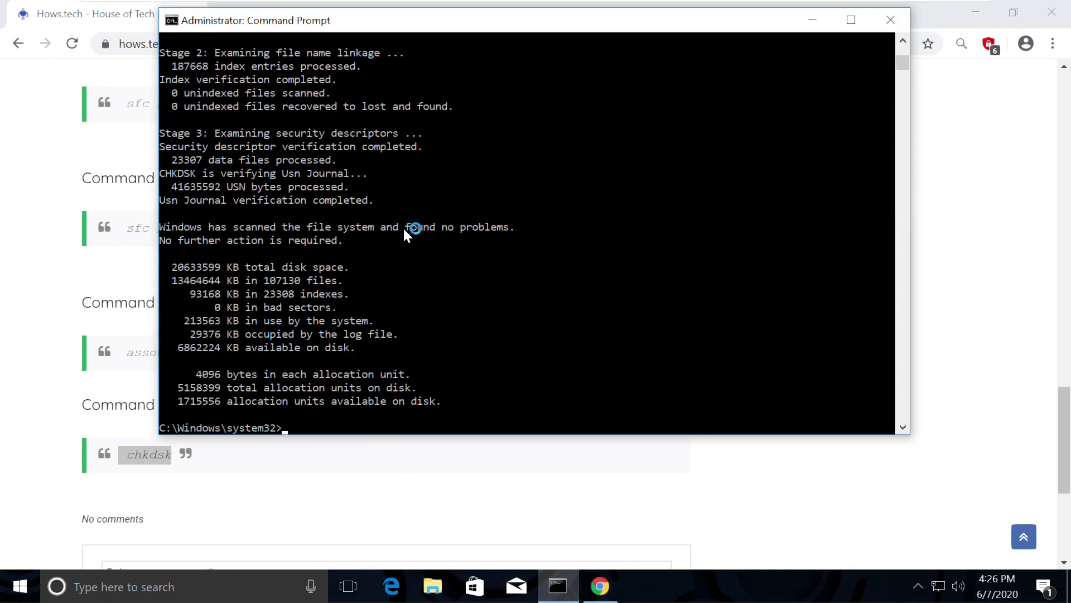
Copy sfc /scannow from Command 11 and start the full system scan in Command Prompt
click(599, 586)
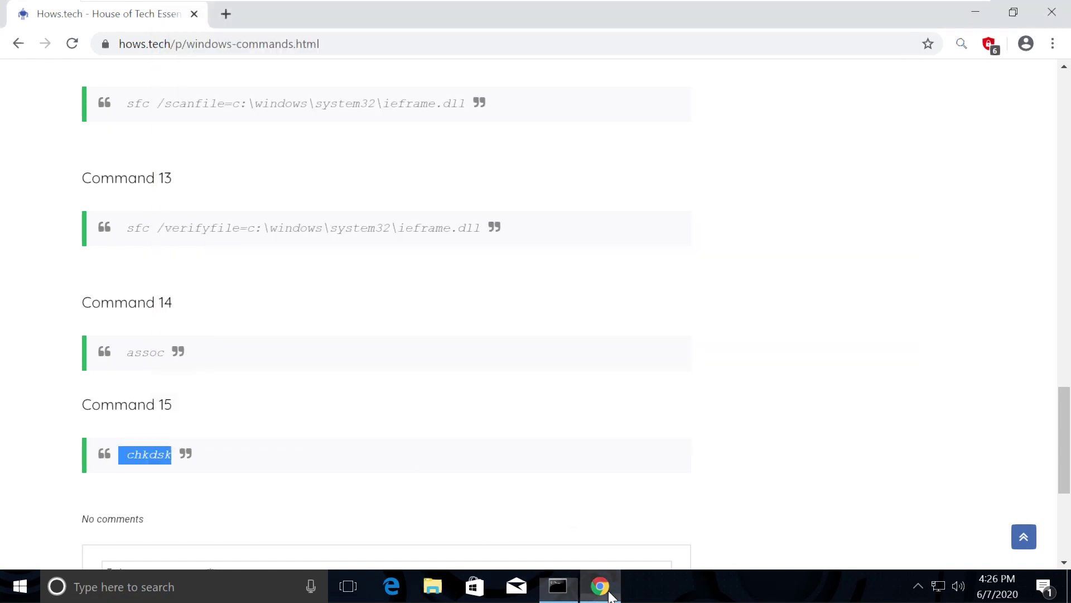
scroll(315, 417, up, 8)
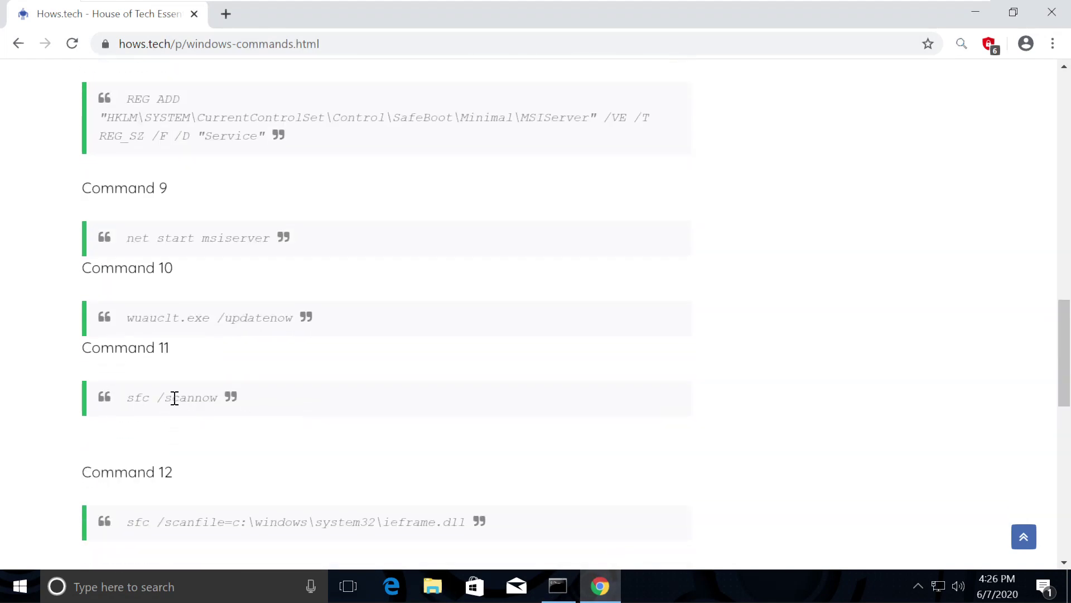
triple_click(174, 398)
right_click(174, 398)
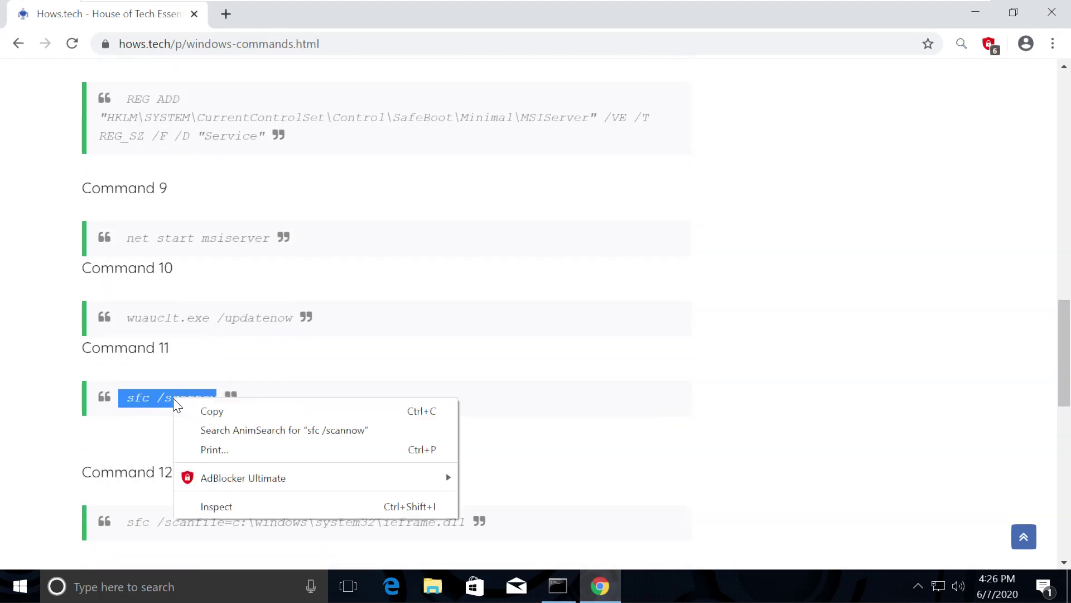
click(232, 413)
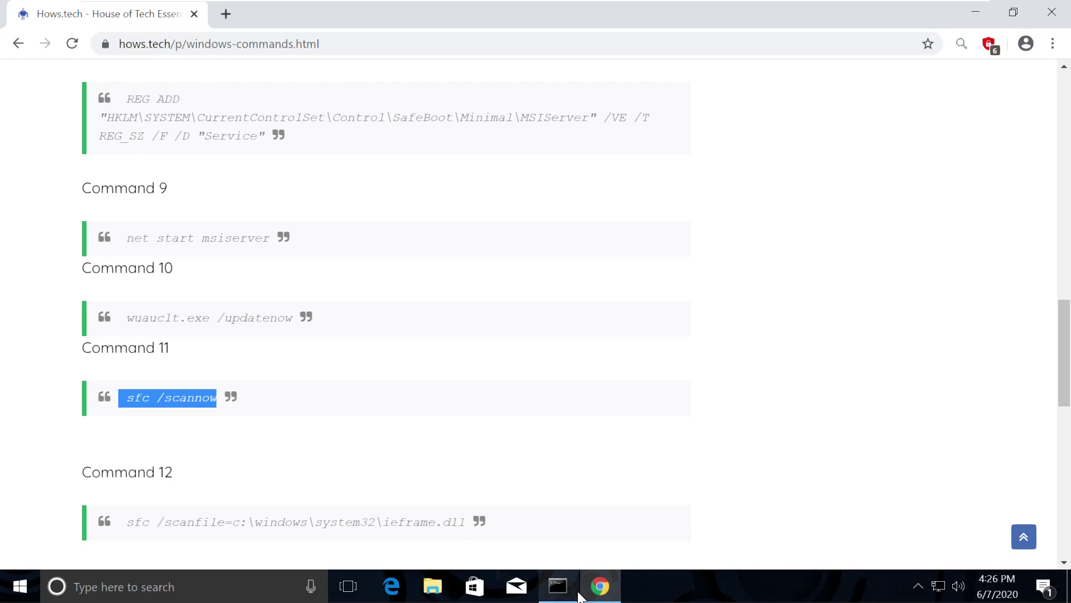
click(559, 587)
right_click(286, 266)
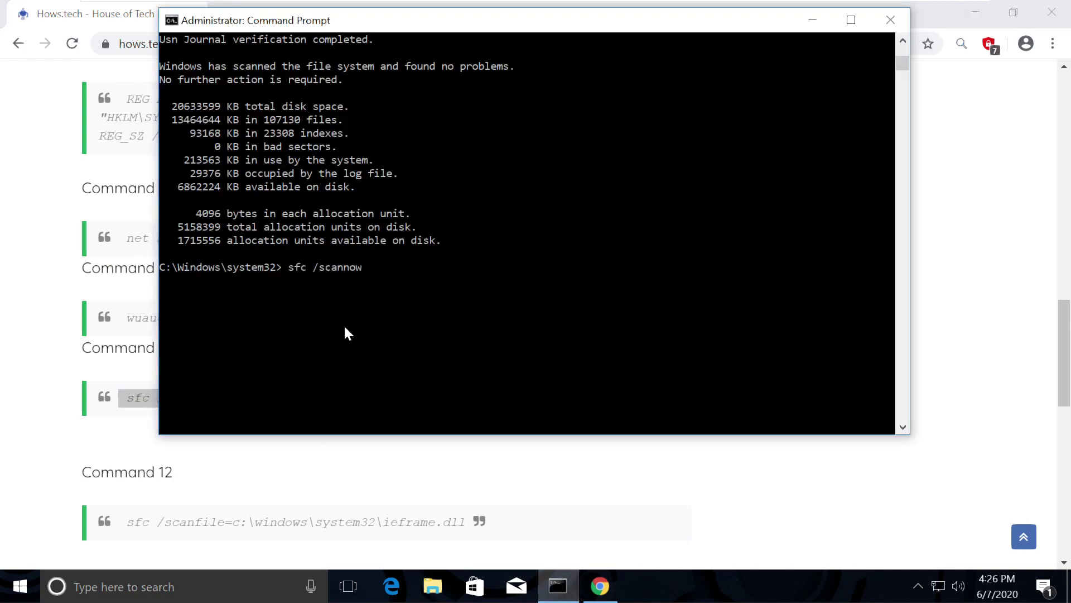
key(Return)
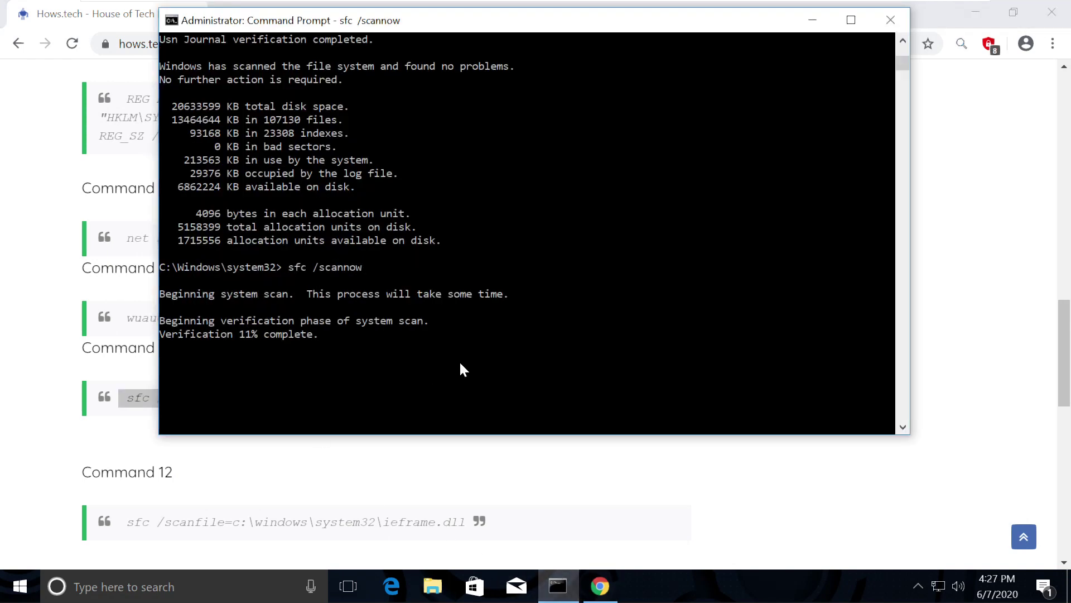